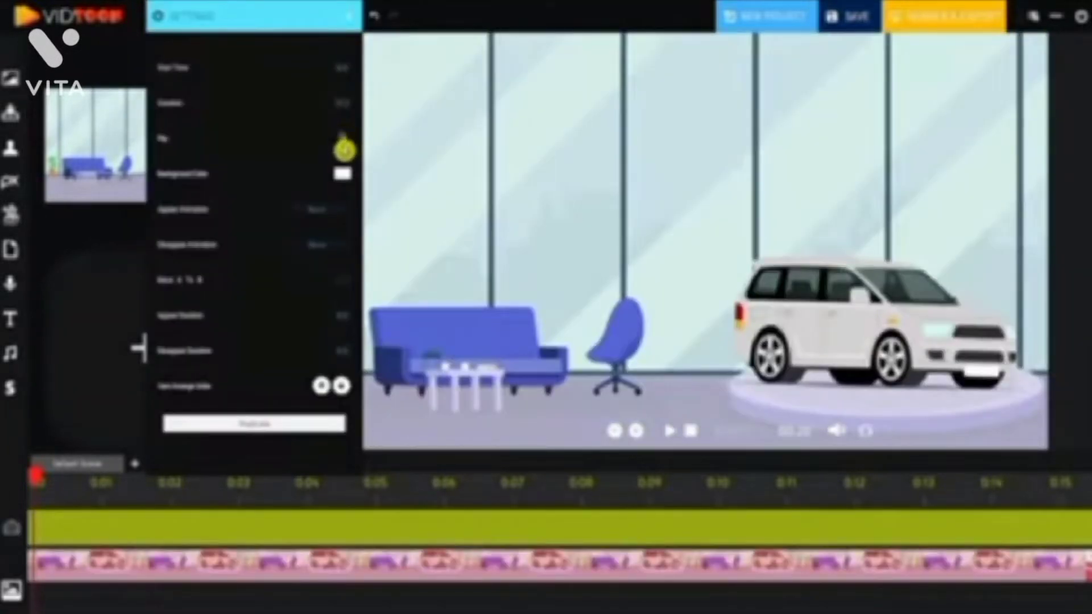
Step: Try red as the showroom scene's background colour and restore it to white
left_click(343, 176)
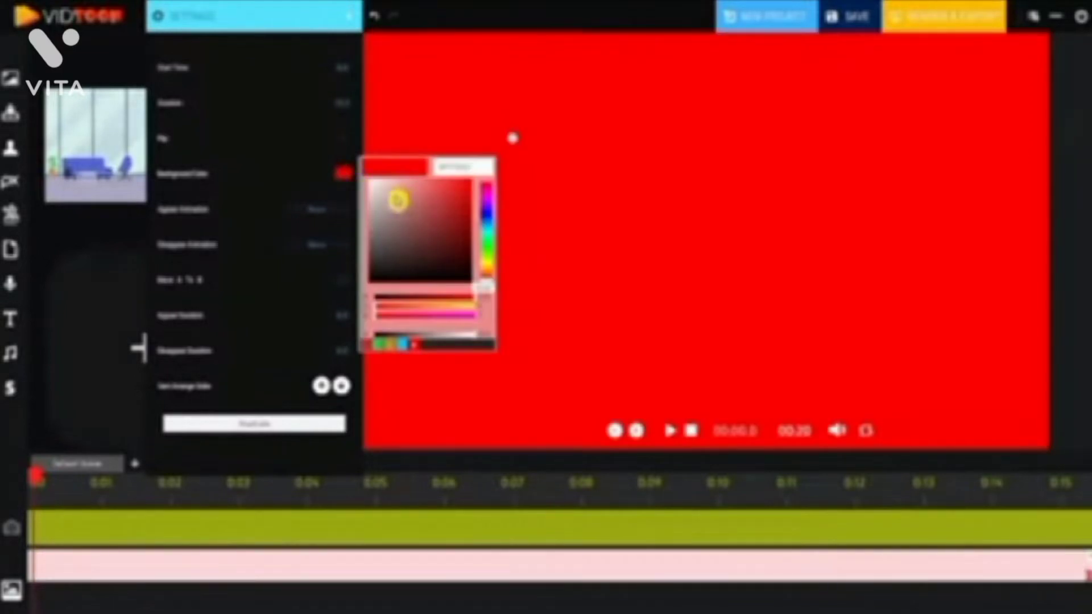
left_click_drag(398, 200, 374, 176)
Step: Set the showroom background's appear animation to Left and its disappear animation to Right
left_click(345, 214)
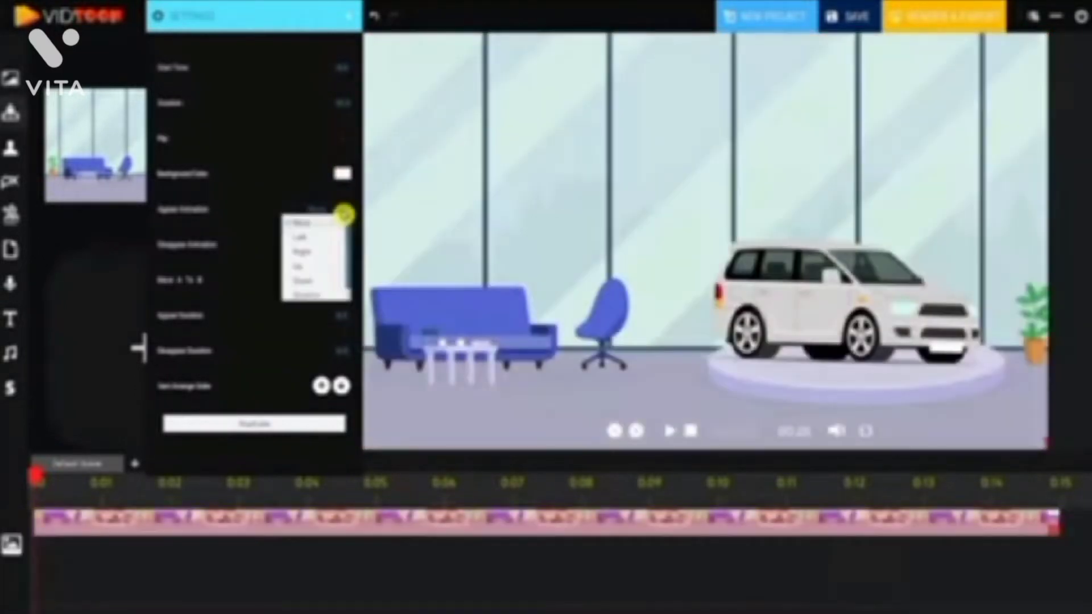
left_click(313, 238)
left_click(330, 245)
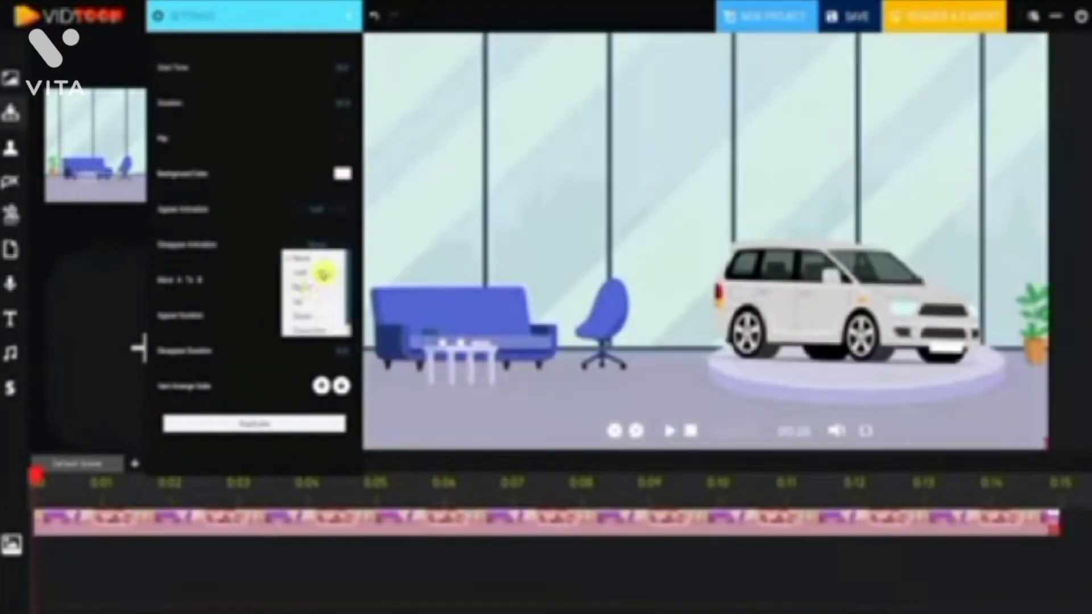
left_click(304, 290)
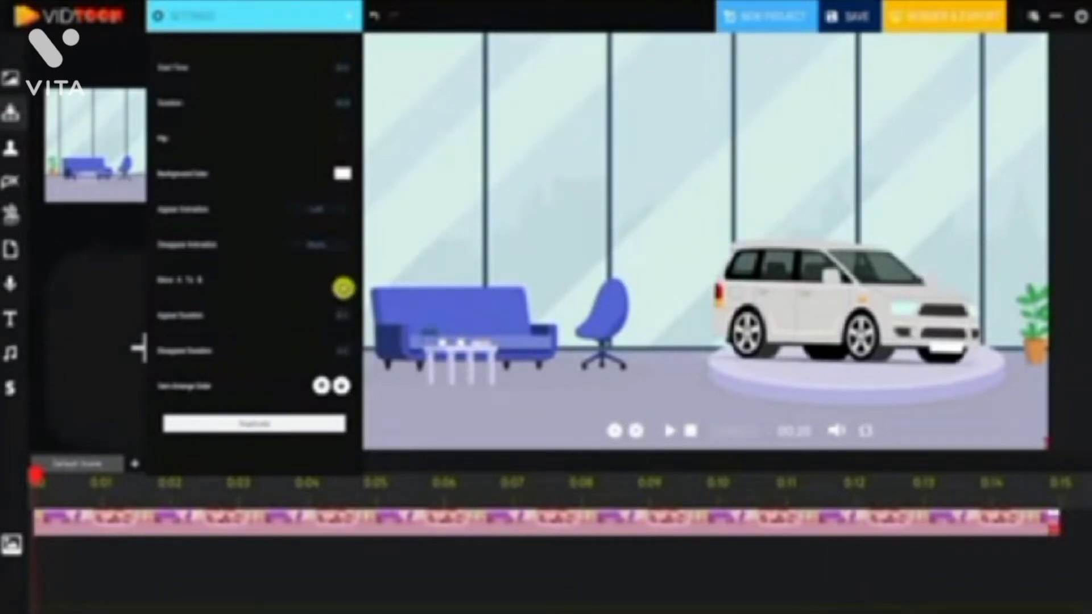
Step: Try the Move A To B motion on the showroom background
left_click(343, 285)
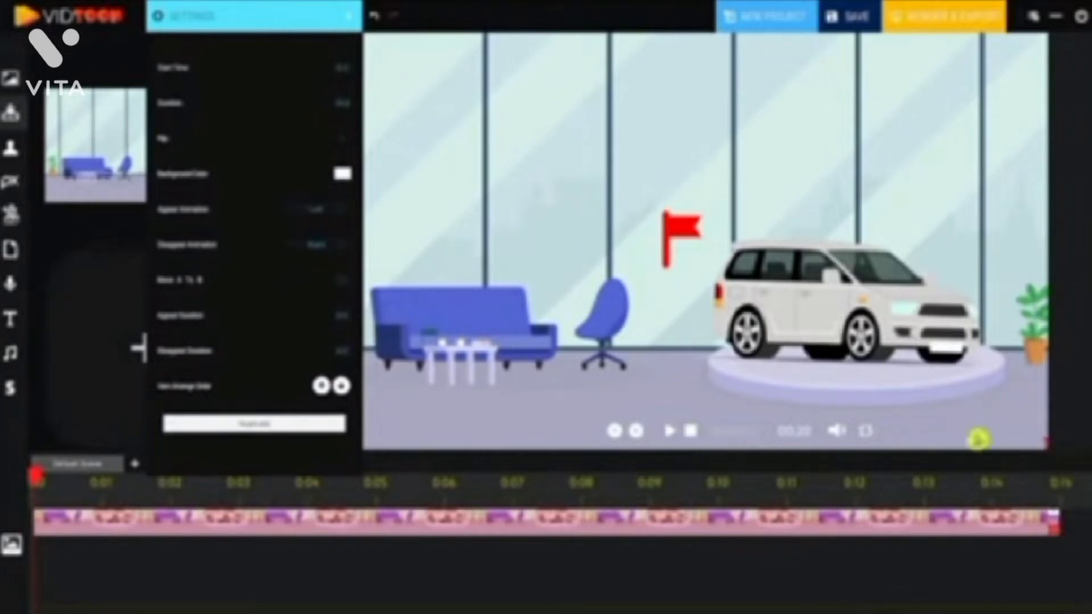
left_click(343, 284)
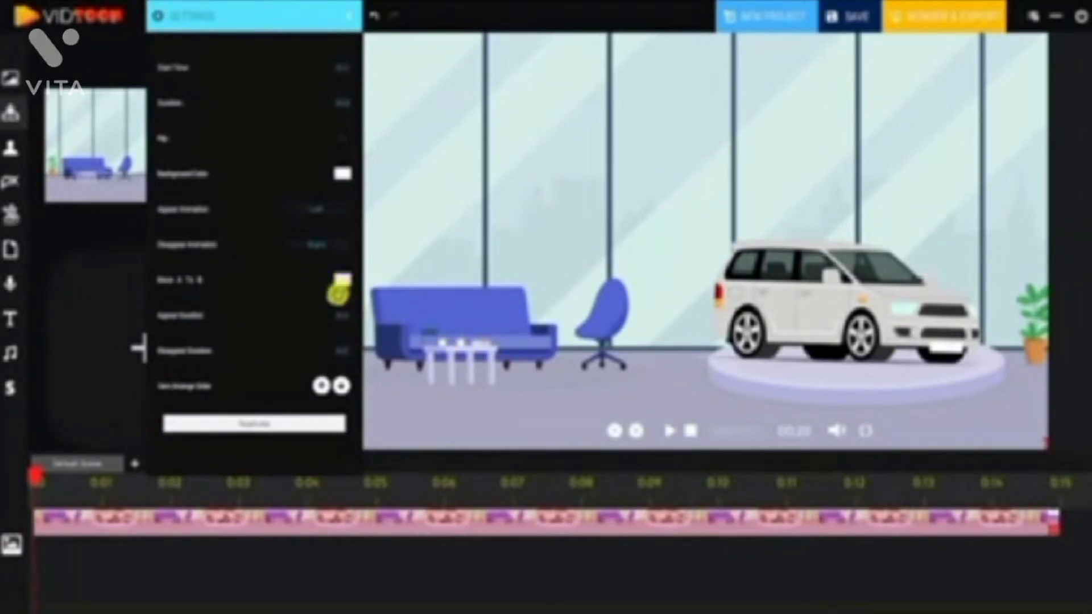
Step: Add the background with a row of parked cars after the showroom clip on the timeline and preview the scene
left_click_drag(654, 562, 341, 563)
left_click(10, 78)
left_click_drag(151, 181, 792, 539)
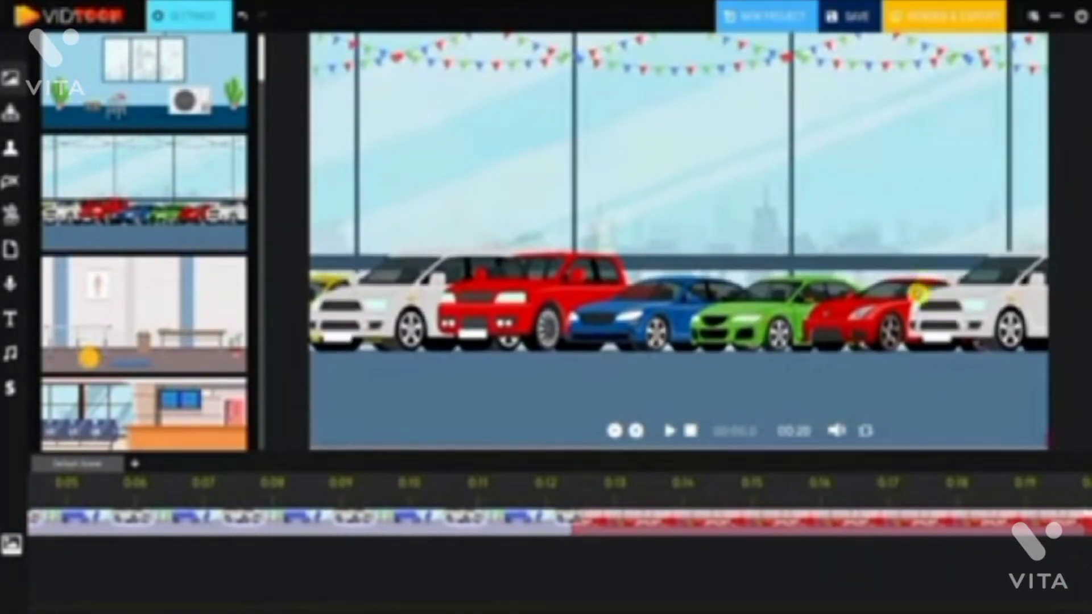
left_click(688, 431)
left_click(671, 432)
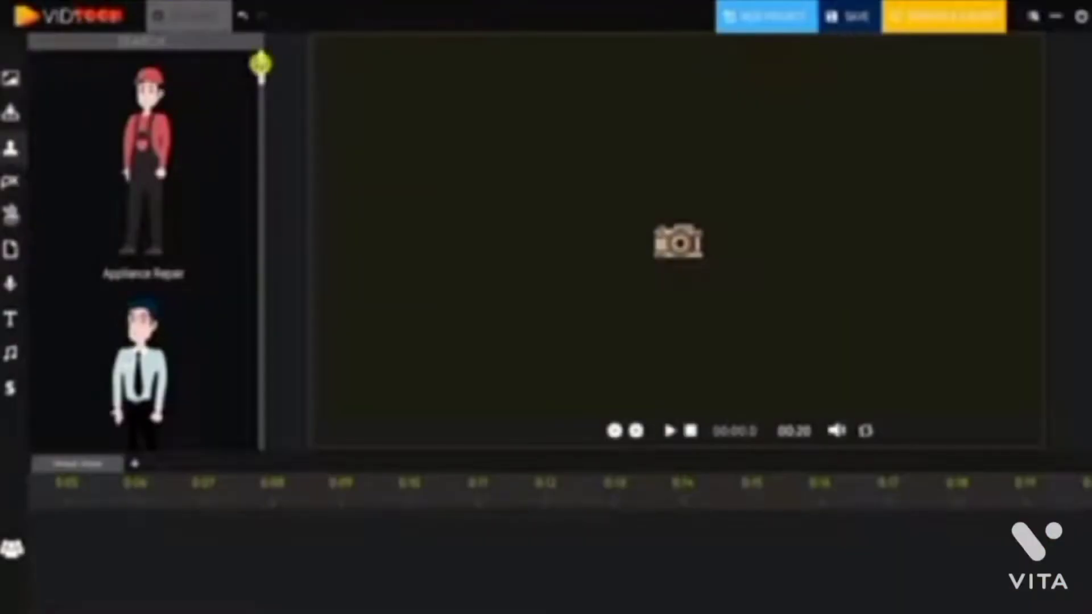
Step: Search the characters for "car" and place an enlarged Car Dealer in front of the blue sofa
left_click_drag(260, 63, 265, 138)
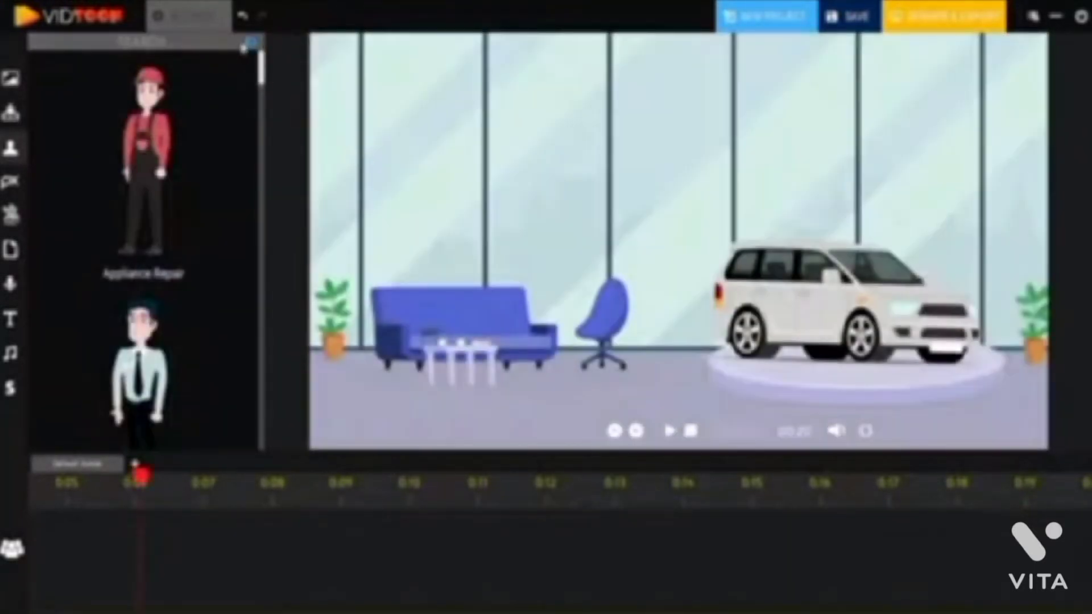
type("car")
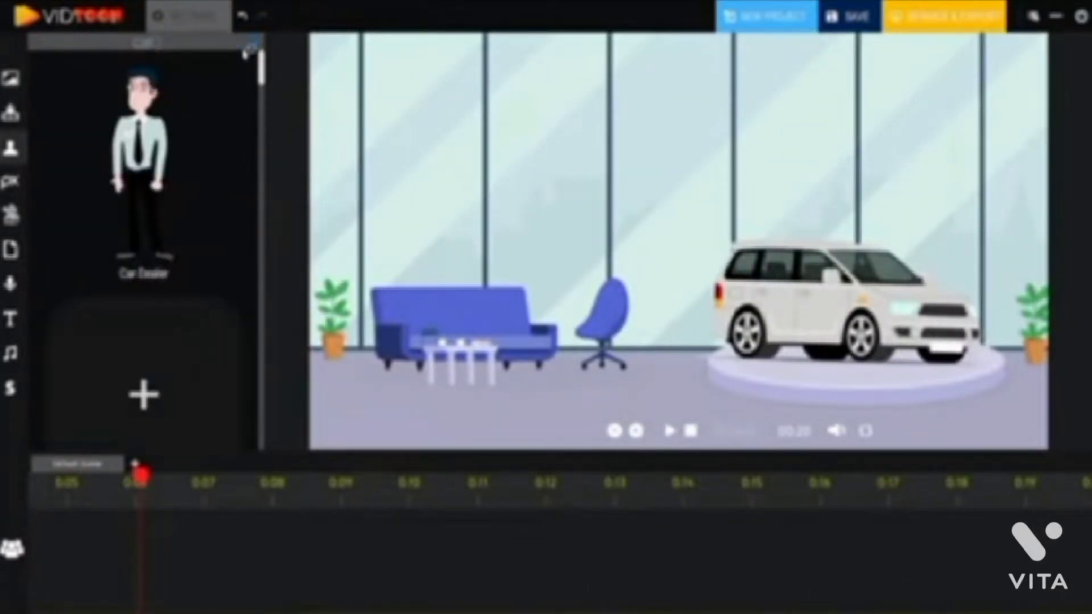
left_click_drag(149, 141, 202, 125)
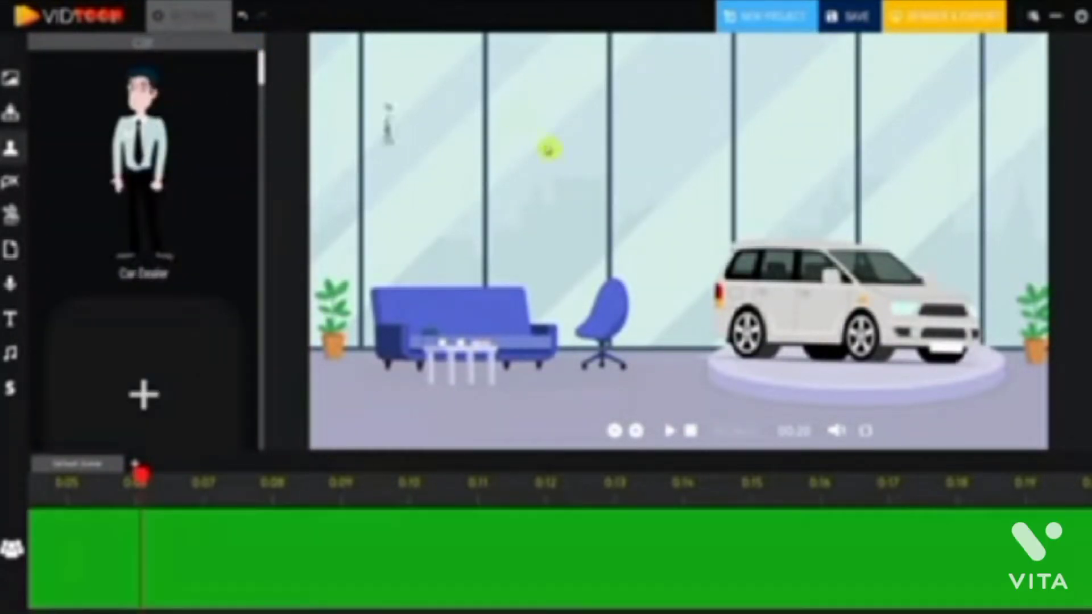
left_click_drag(712, 193, 711, 192)
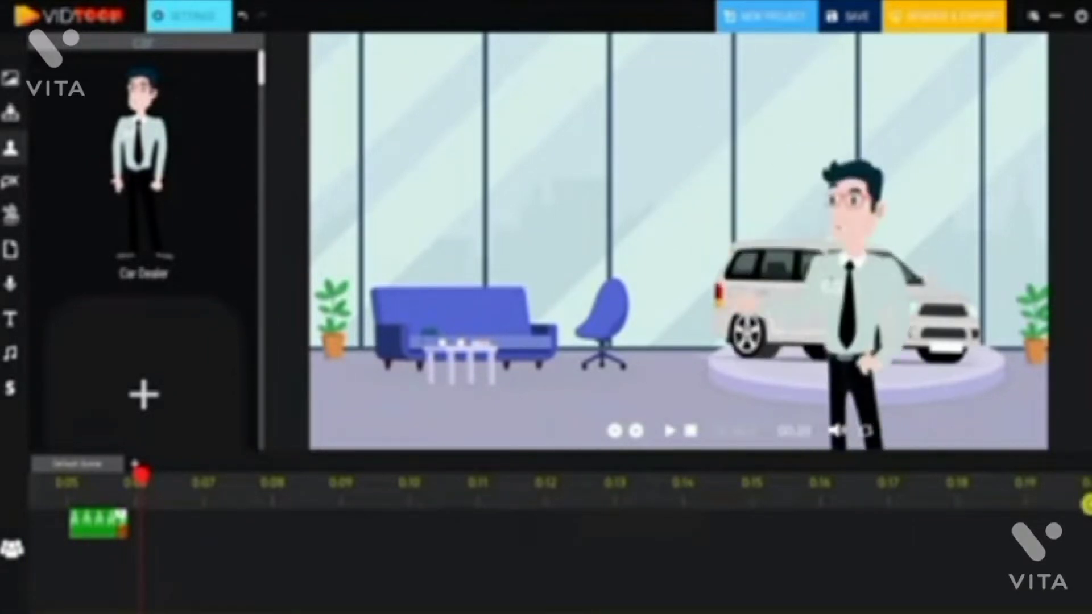
left_click_drag(879, 341, 410, 254)
Step: Change the car dealer's animation to the standing variant with curly hair, beard and glasses
left_click(196, 18)
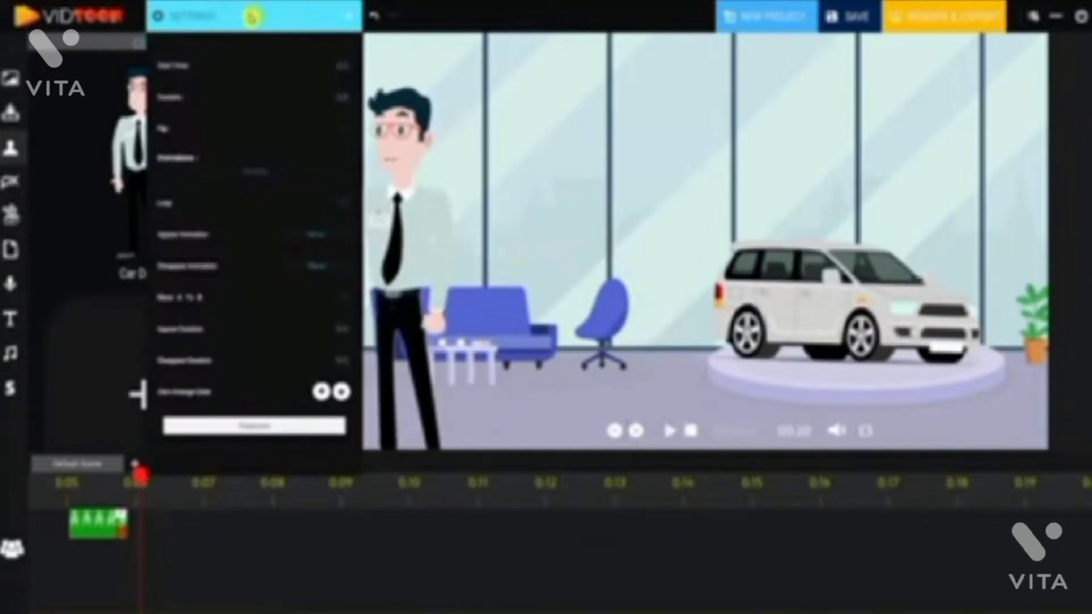
left_click(344, 176)
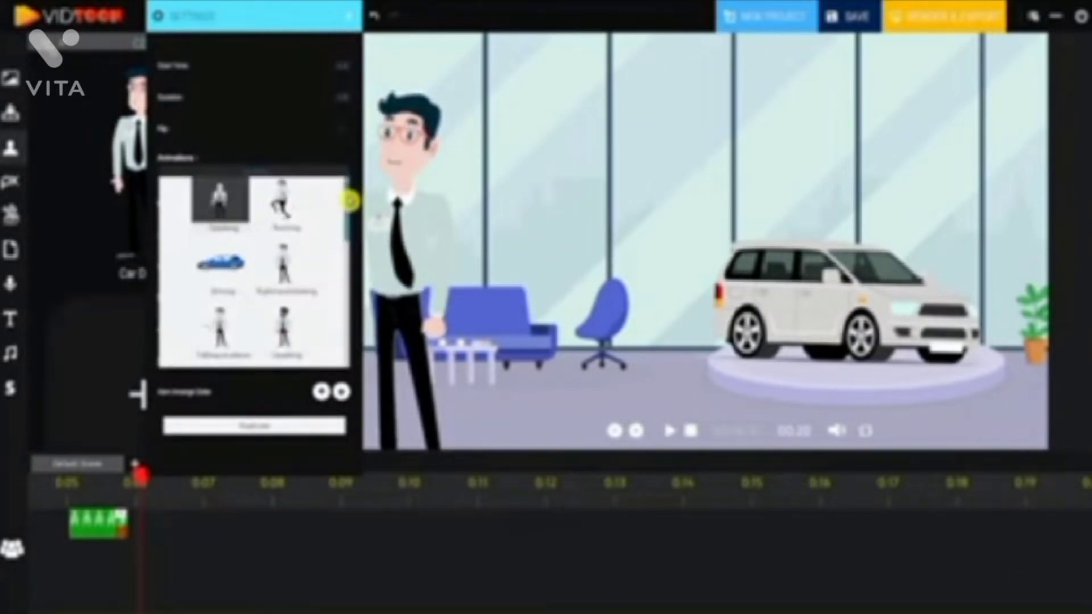
left_click_drag(350, 195, 346, 228)
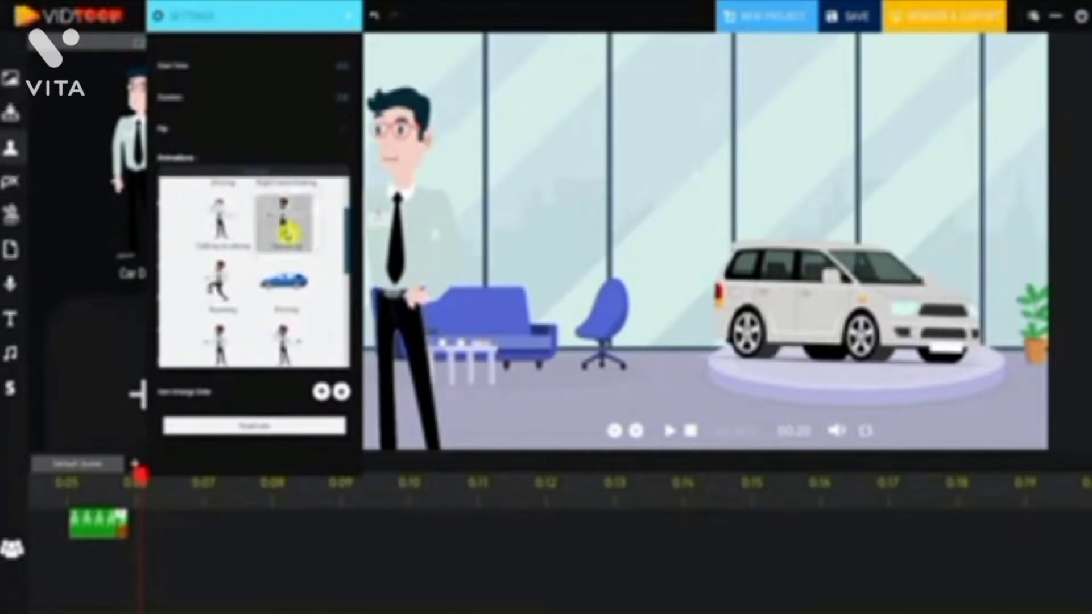
left_click(288, 226)
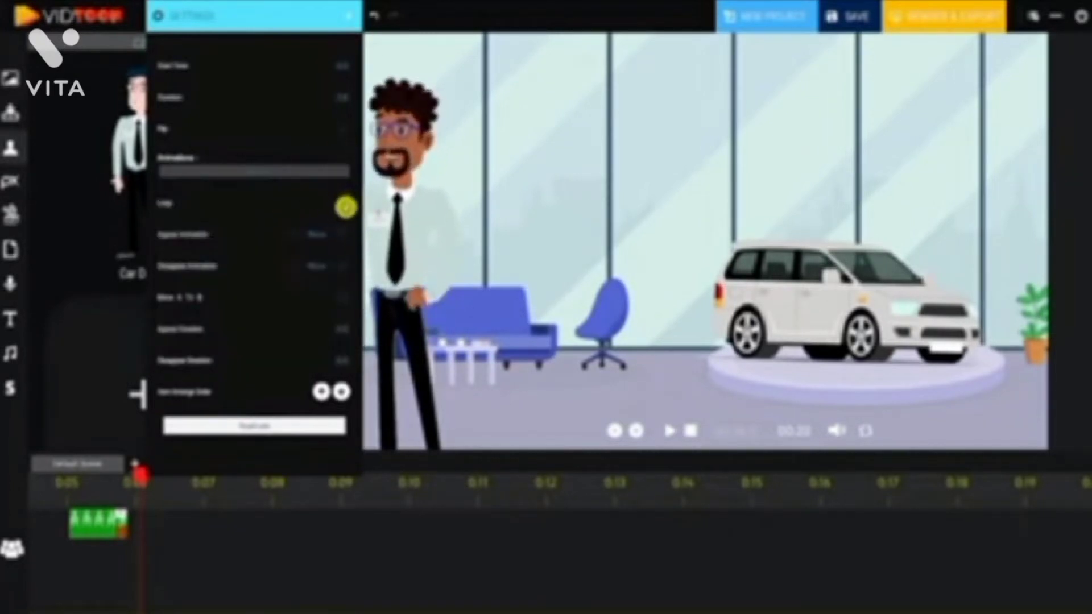
Step: Look through the dealer's appear and disappear animation options, keeping the appear animation at None
left_click(340, 240)
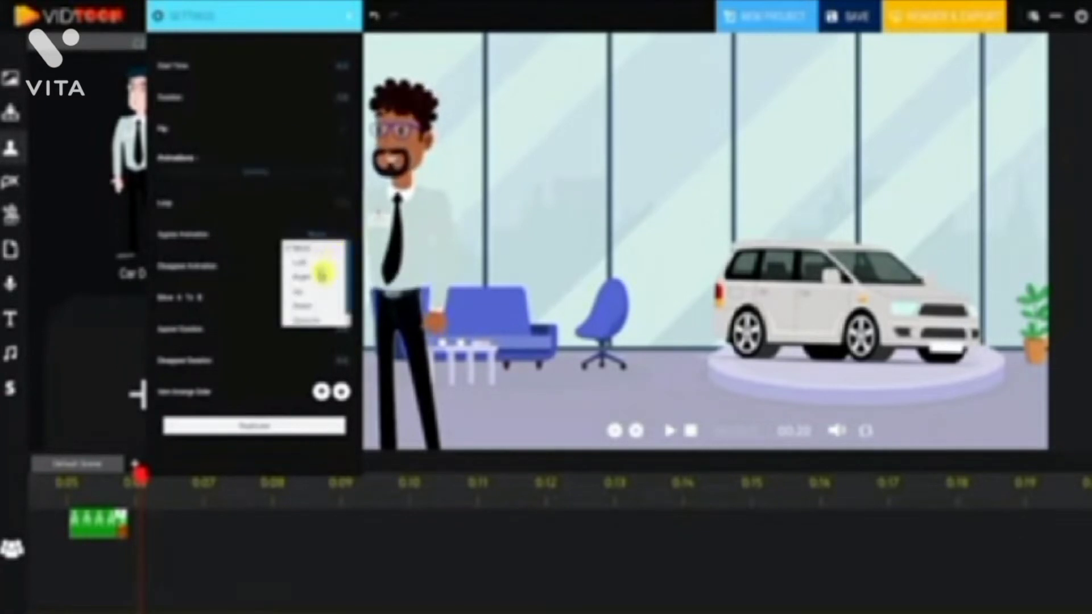
left_click(297, 249)
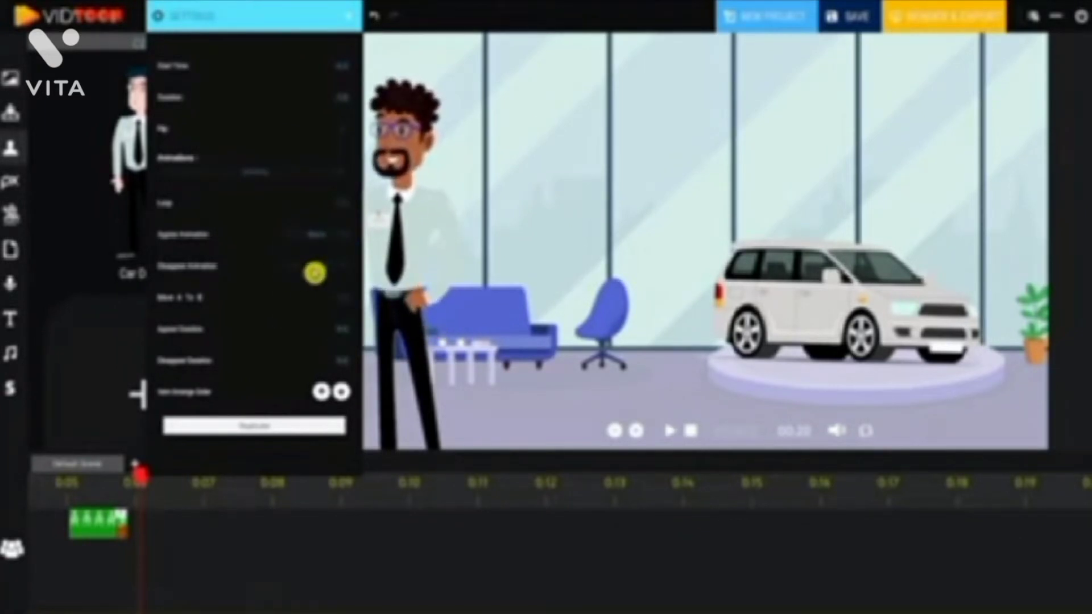
left_click(315, 273)
left_click(265, 245)
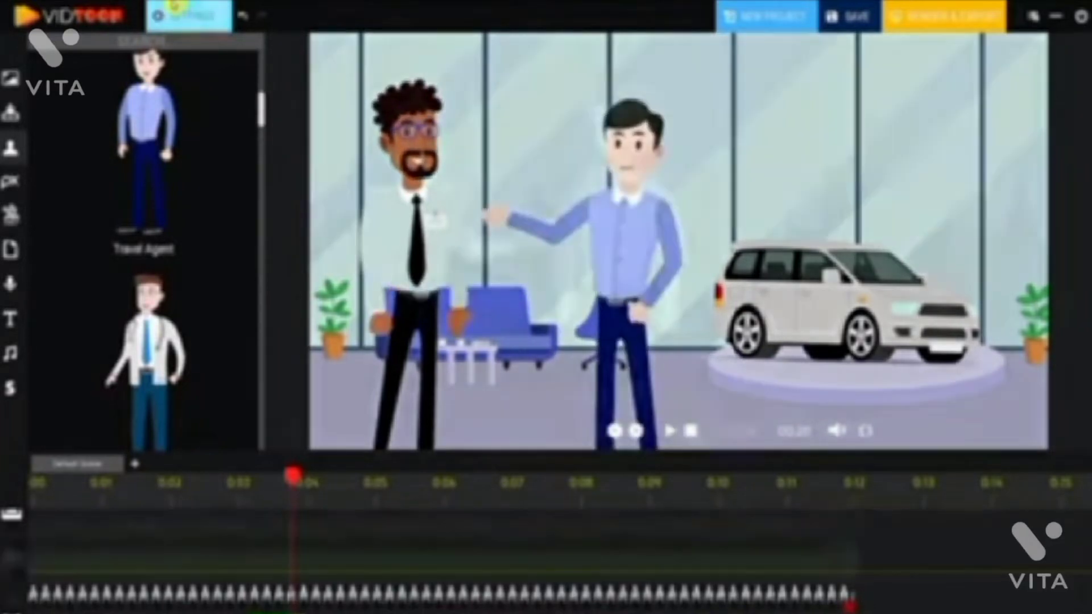
Step: Add a camera clip from 0:02 to 0:04 with a smaller frame around the two men and preview the zoom
left_click(669, 430)
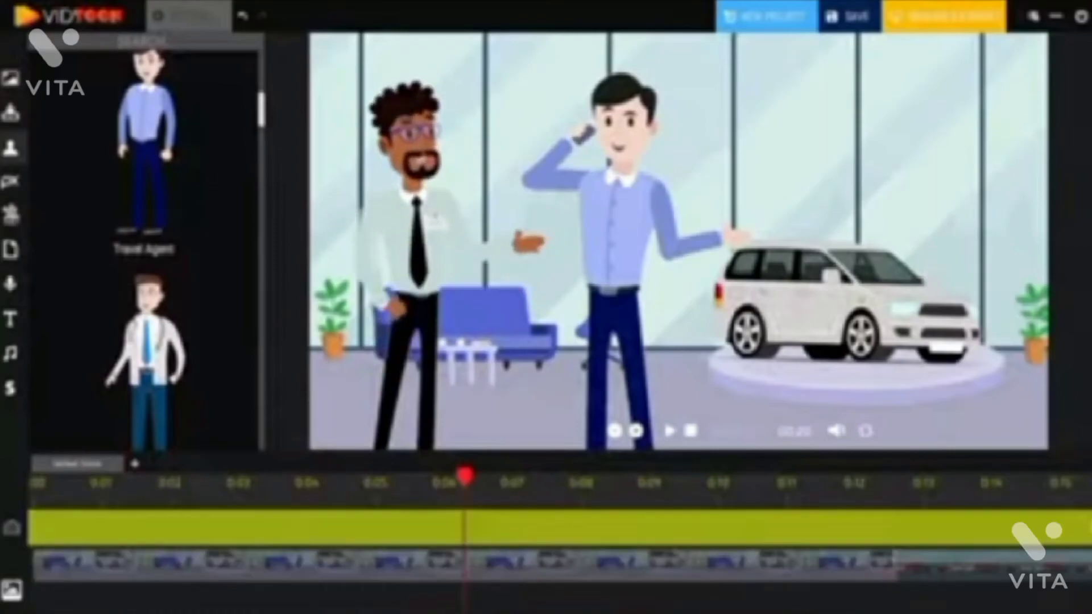
left_click(146, 537)
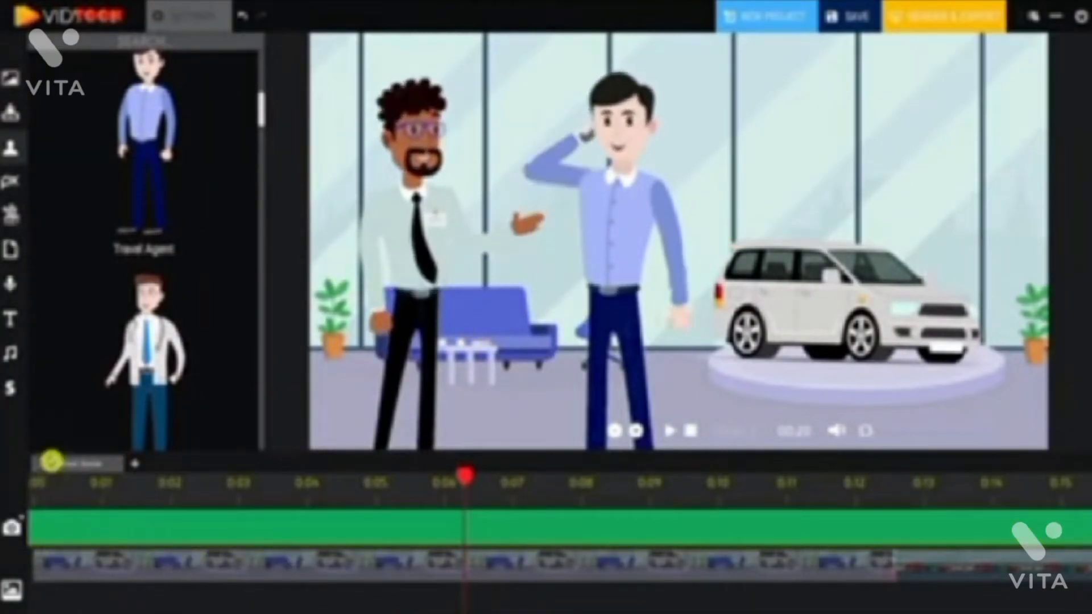
left_click_drag(458, 480, 171, 495)
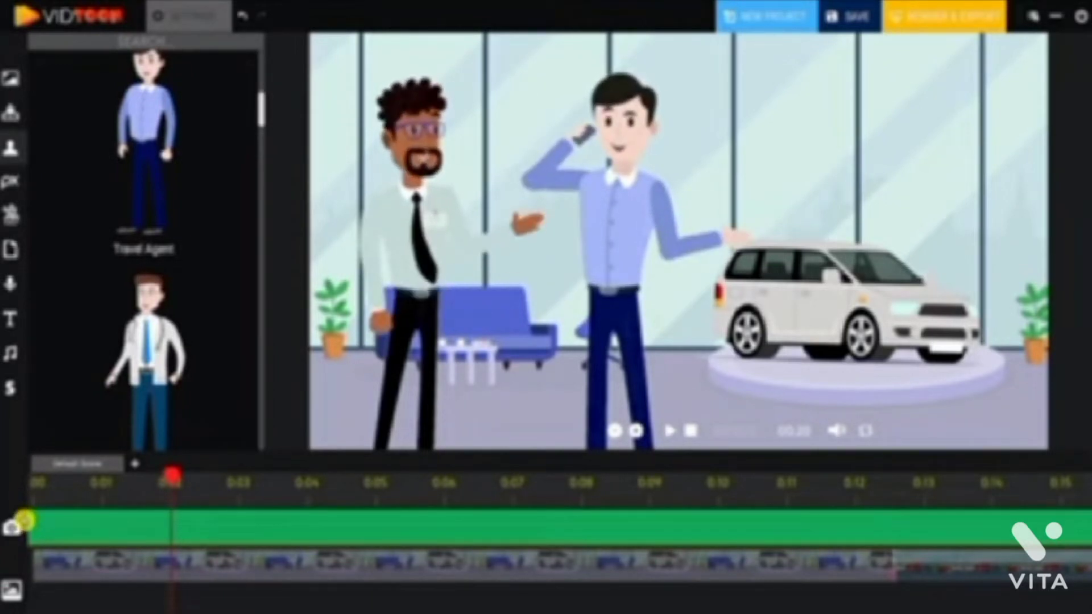
left_click(22, 523)
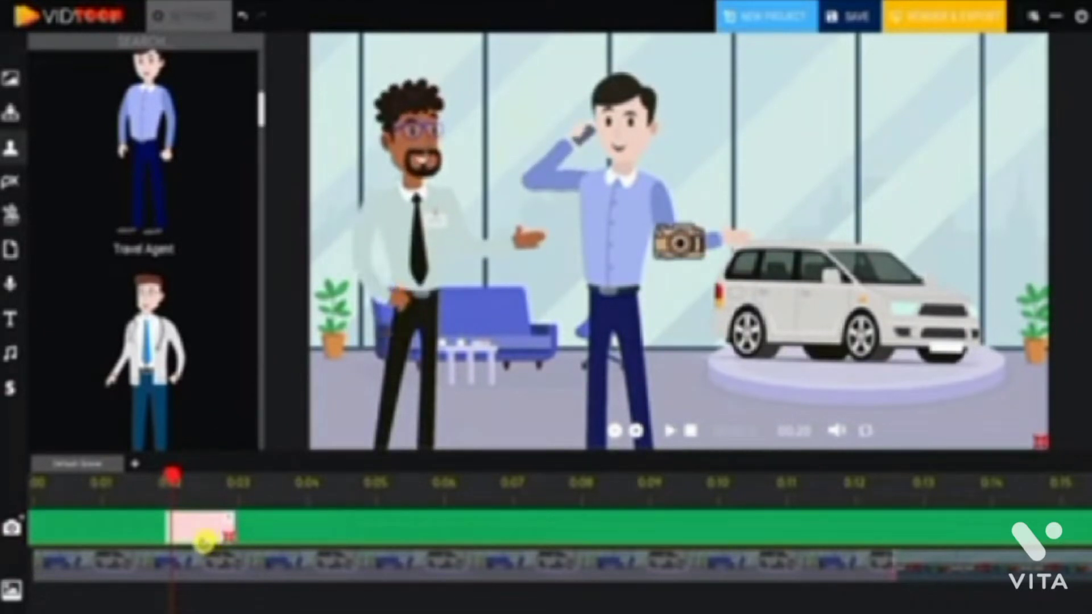
left_click_drag(219, 542, 310, 542)
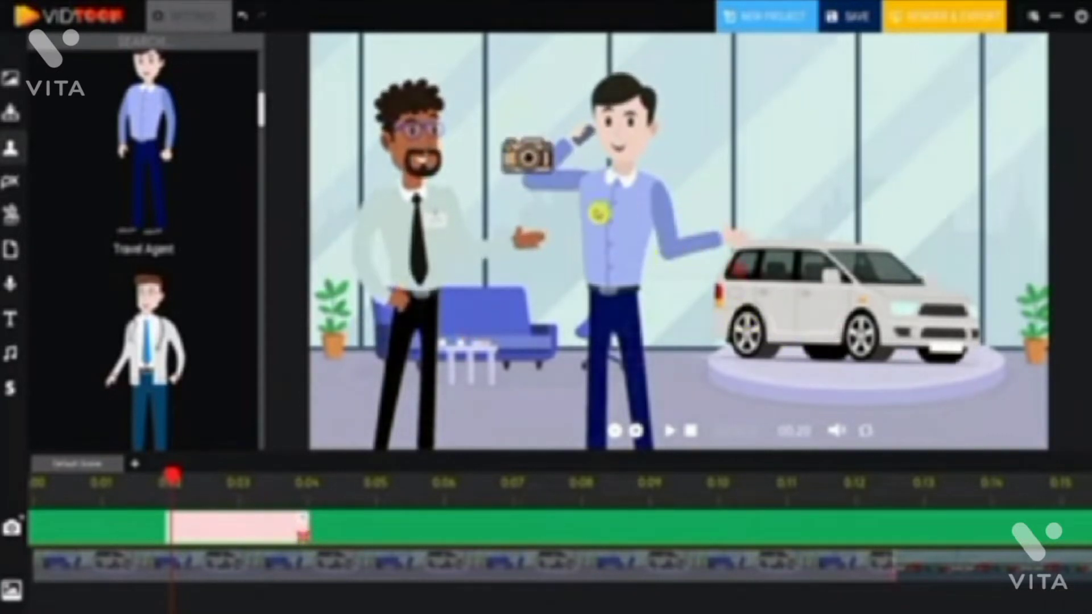
left_click(671, 434)
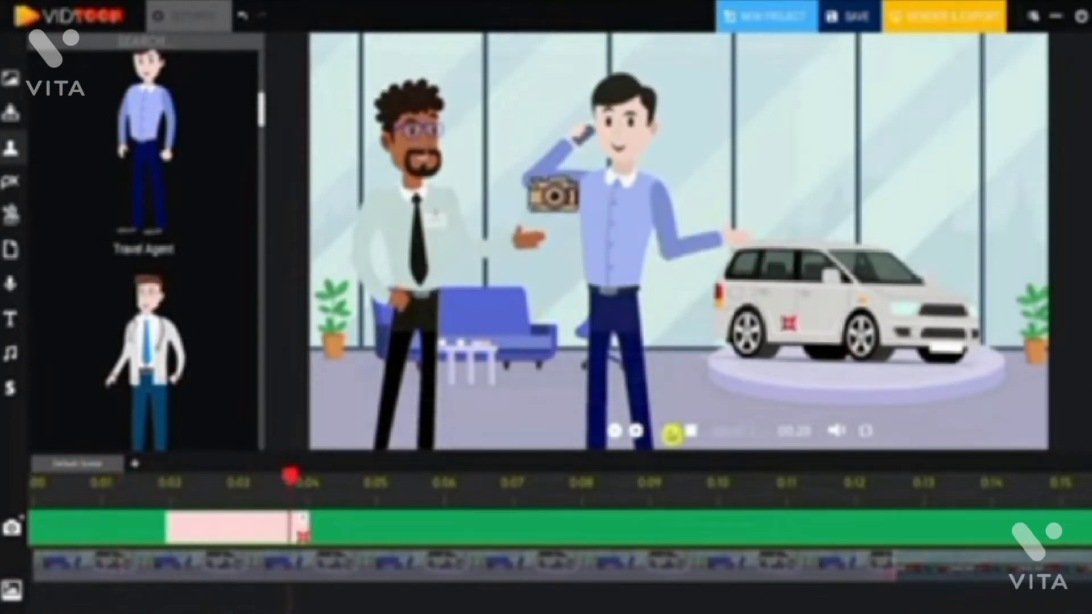
left_click(674, 432)
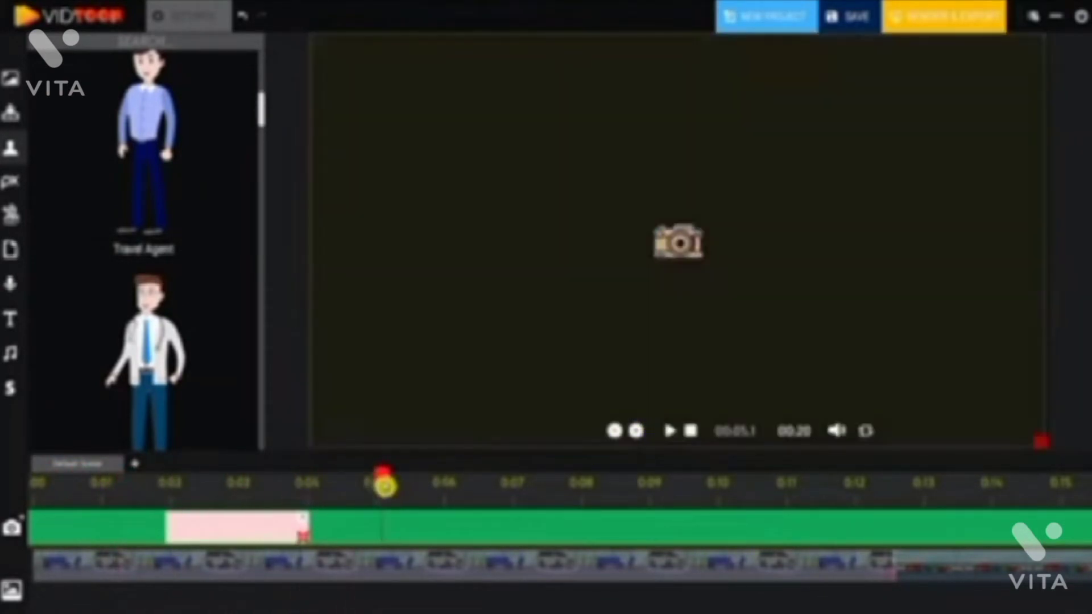
Step: Add a second camera clip from 0:04 to 0:06 covering the whole scene and preview it
left_click_drag(385, 486, 307, 497)
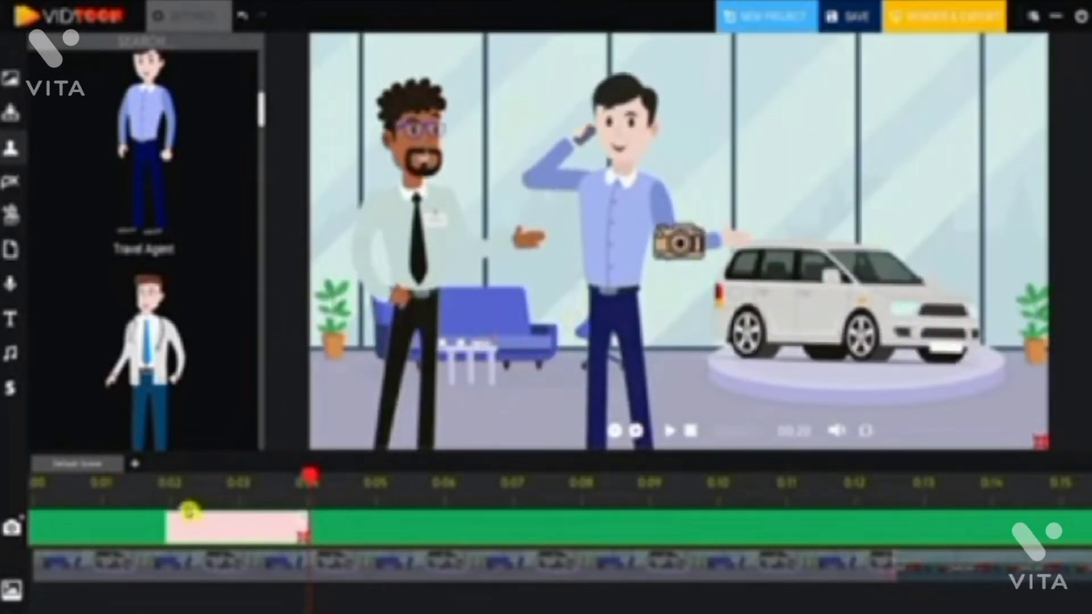
left_click(25, 520)
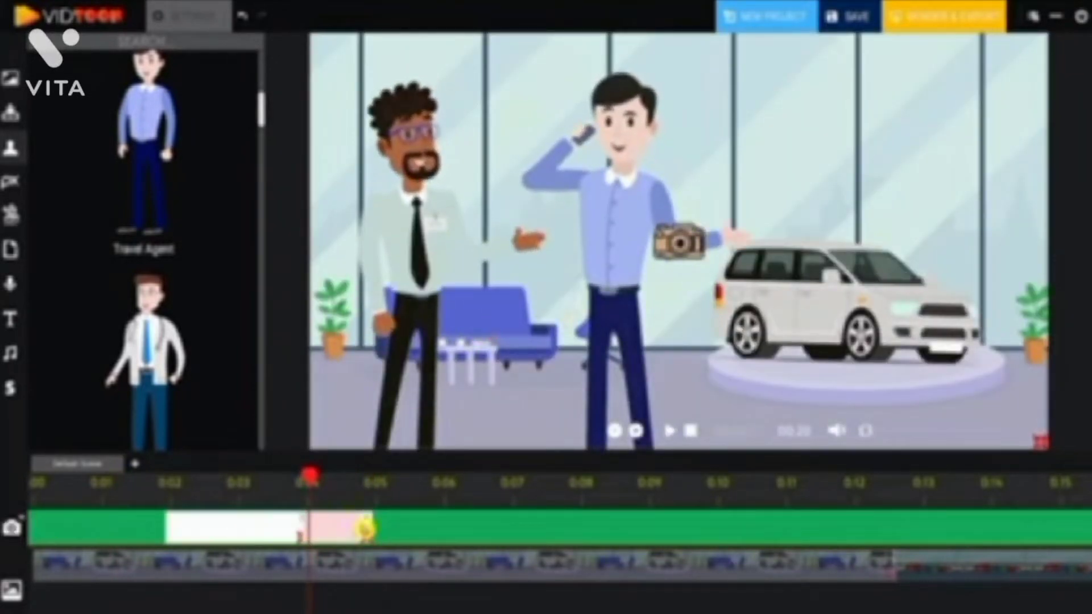
left_click_drag(404, 542, 443, 539)
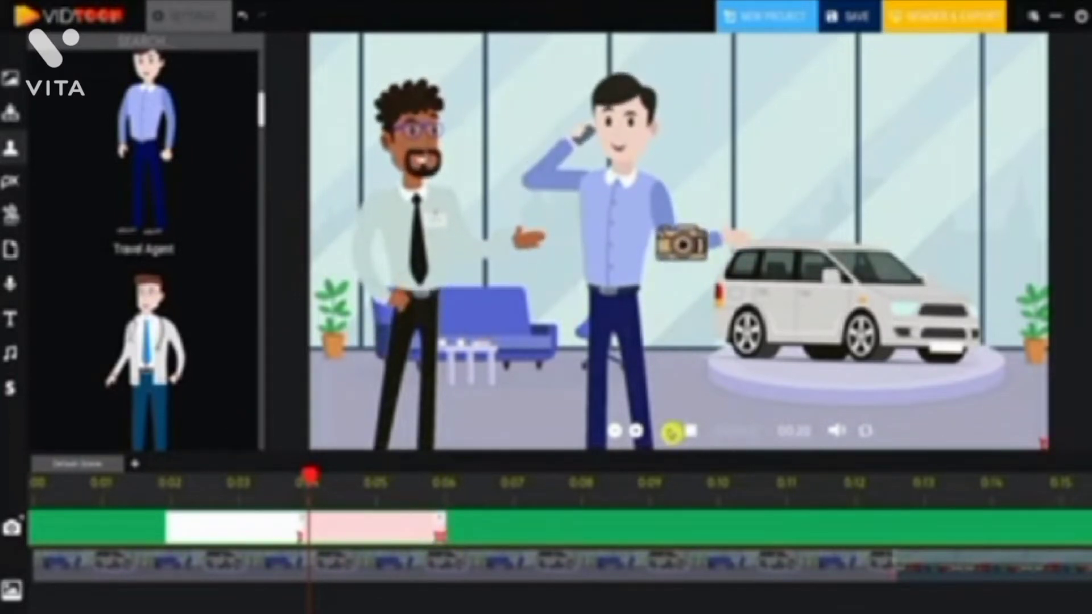
left_click(673, 433)
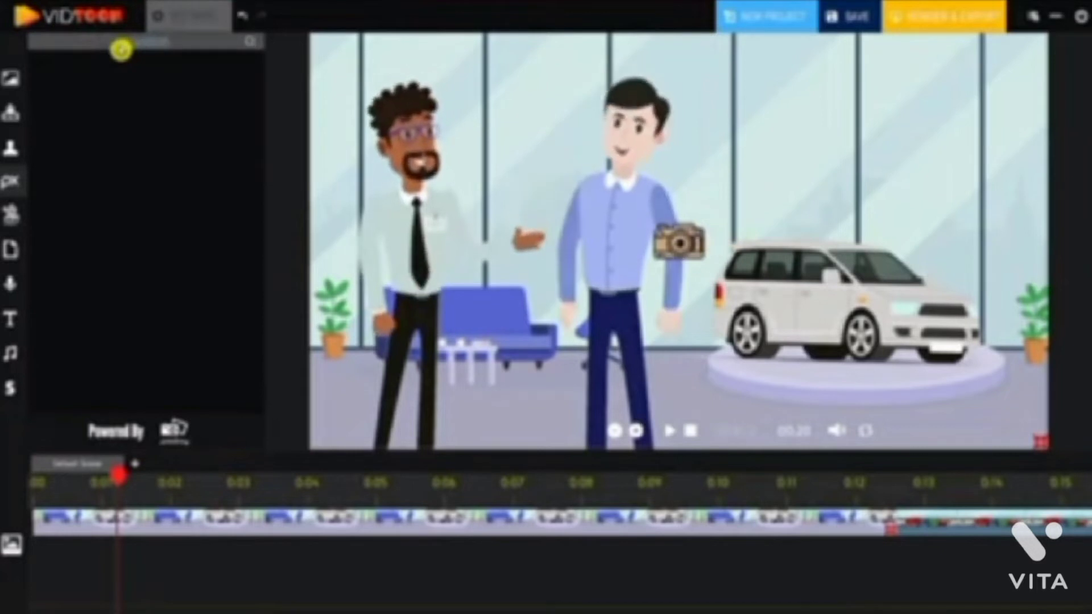
Step: Search the stock images for "question" and download the picture of red triangular question-mark signs
left_click(251, 43)
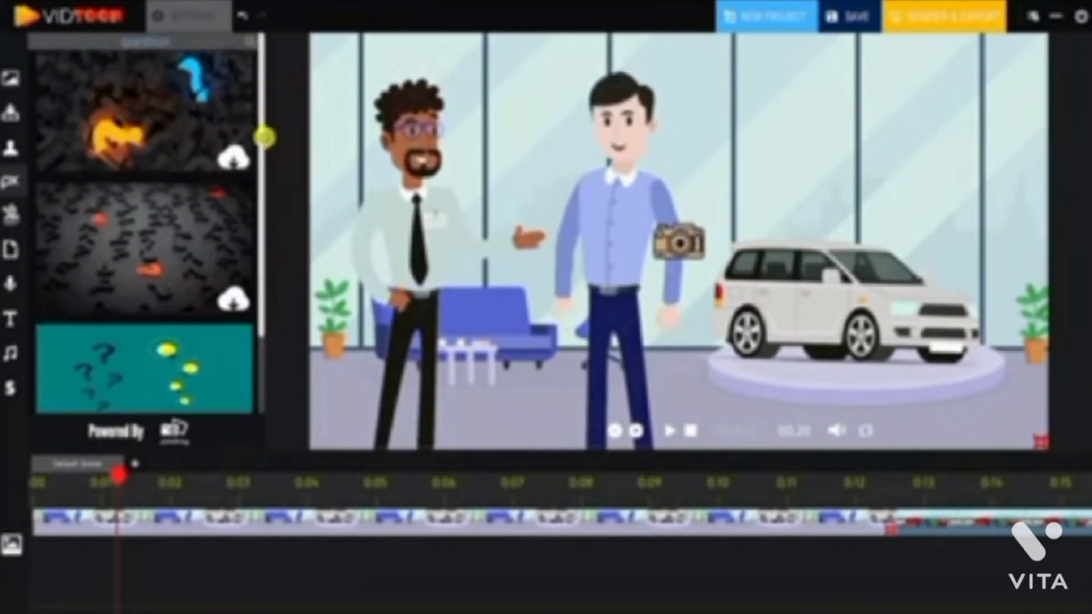
left_click_drag(267, 119, 261, 358)
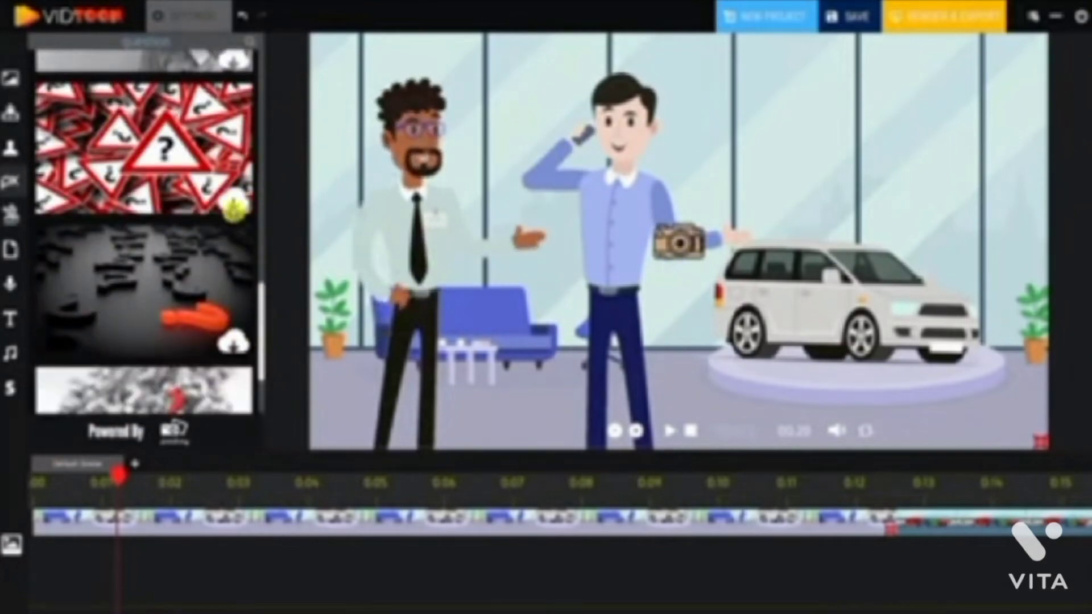
left_click(237, 203)
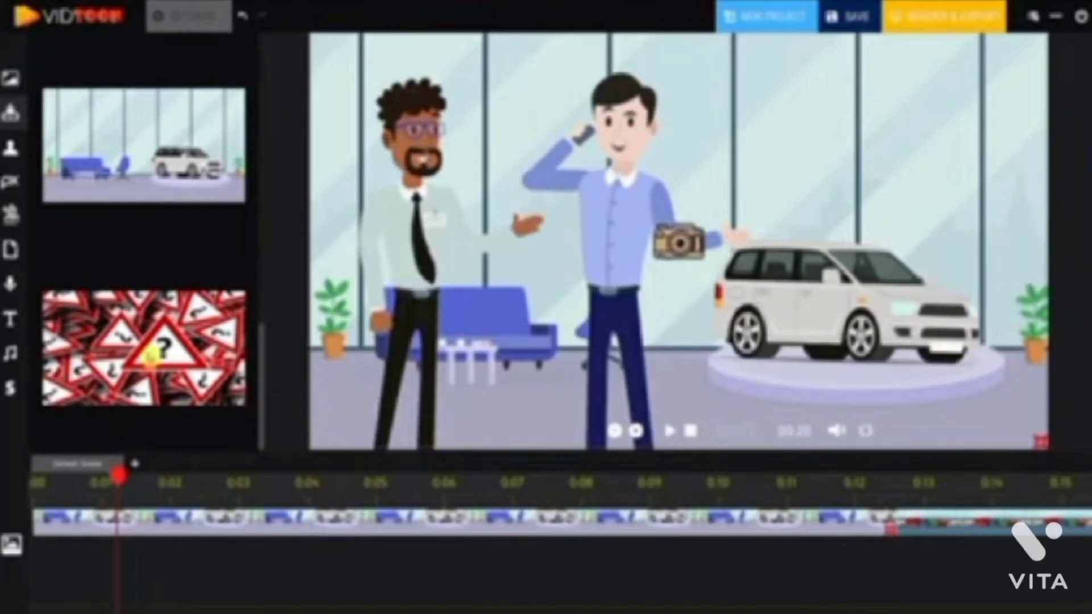
Step: Place the question-mark sign picture above the white van with a downward A-to-B move and duplicate its clip
left_click_drag(151, 354, 851, 131)
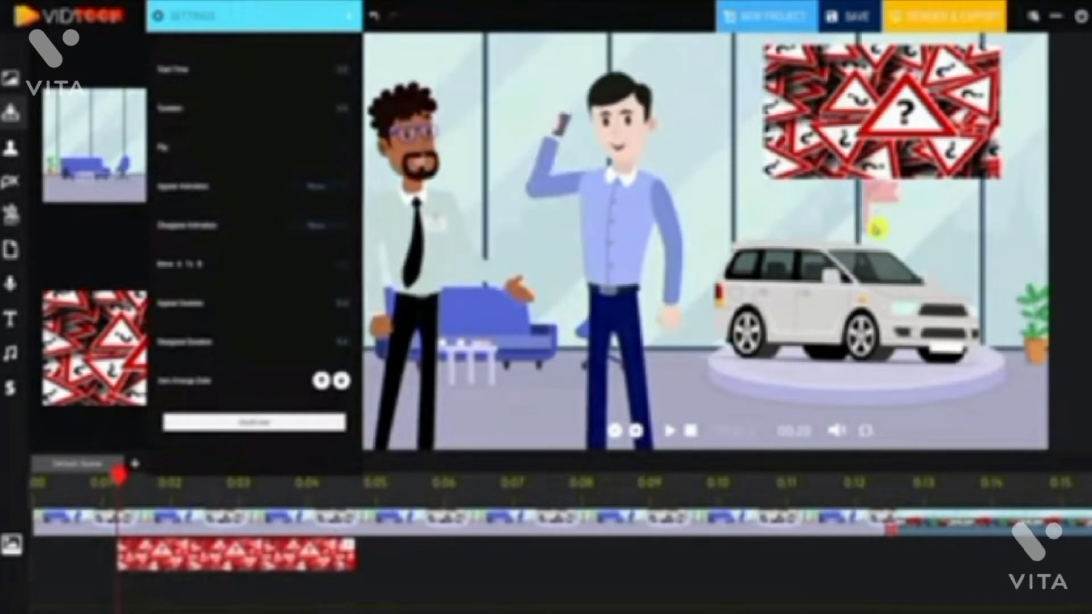
left_click(276, 424)
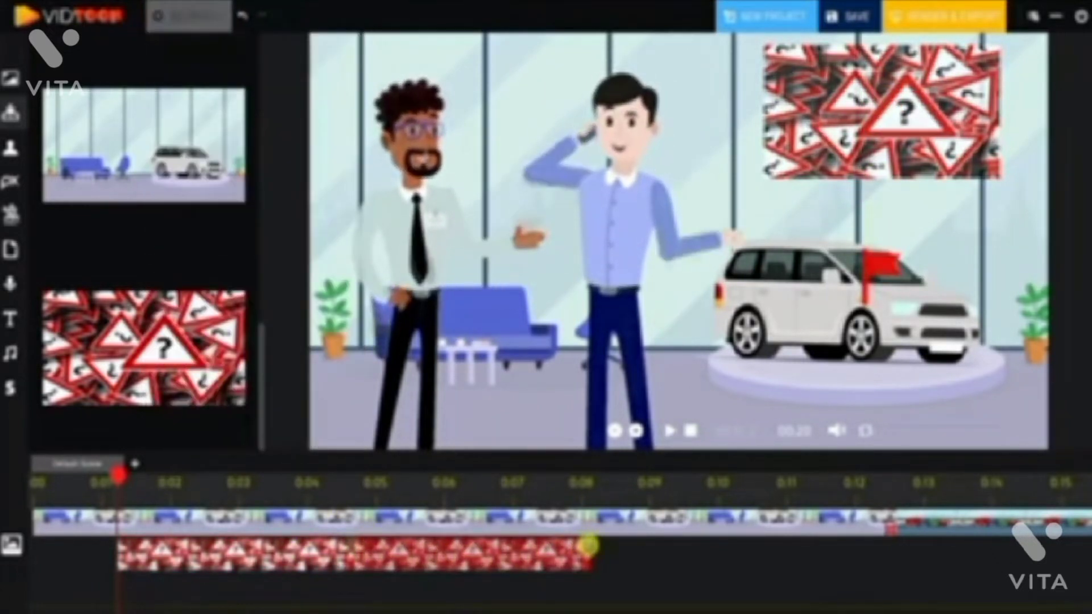
Step: Replace the question-mark sign picture with the banknote-and-coins image above the scene and extend its clip to about 0:08
key("Delete")
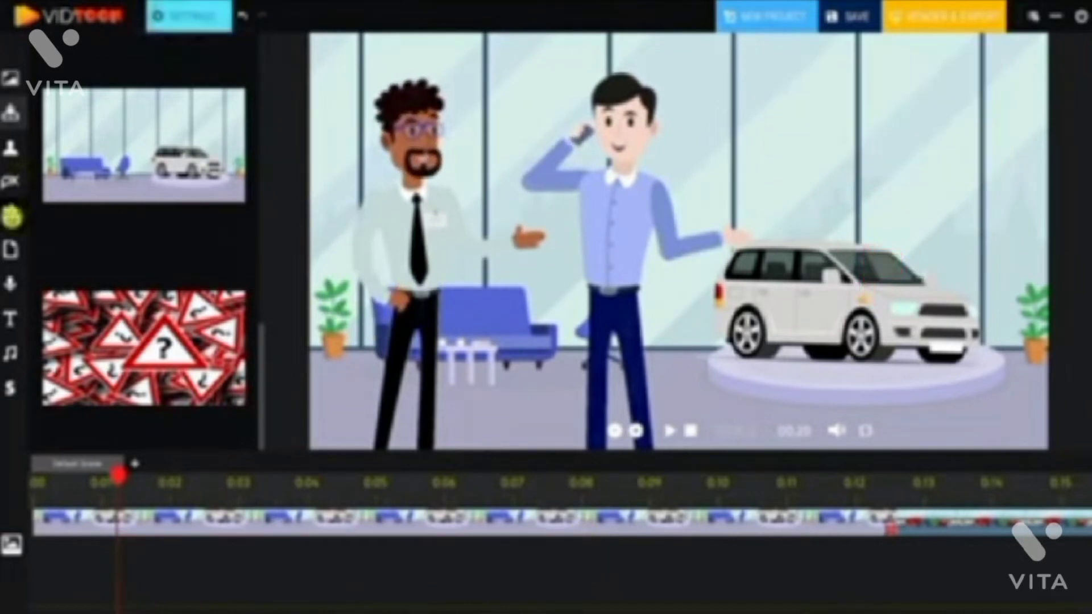
left_click(12, 215)
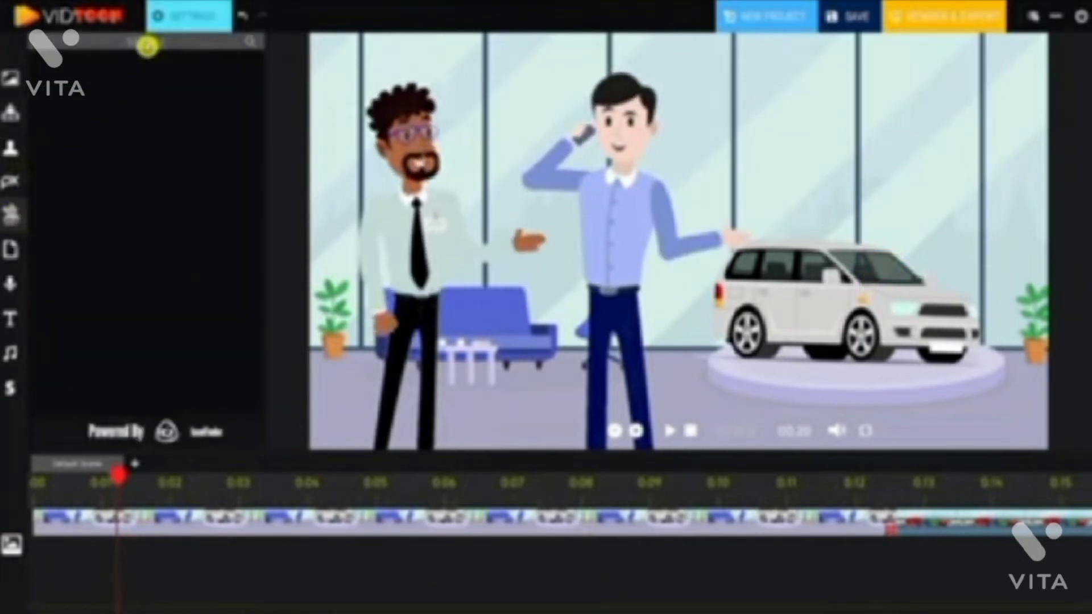
left_click_drag(263, 183, 273, 86)
left_click(235, 298)
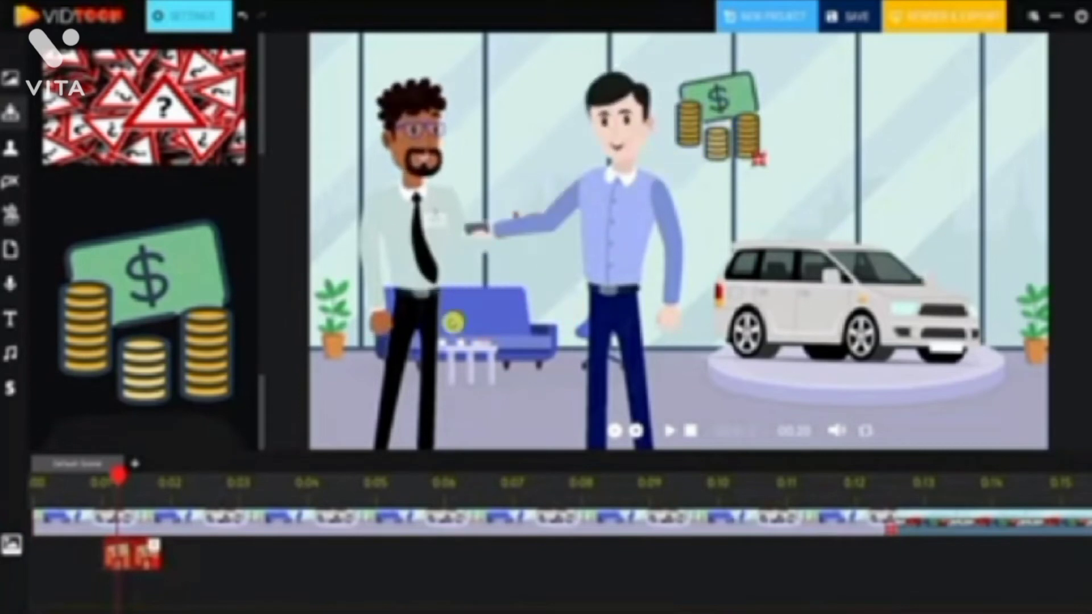
left_click_drag(151, 567, 571, 556)
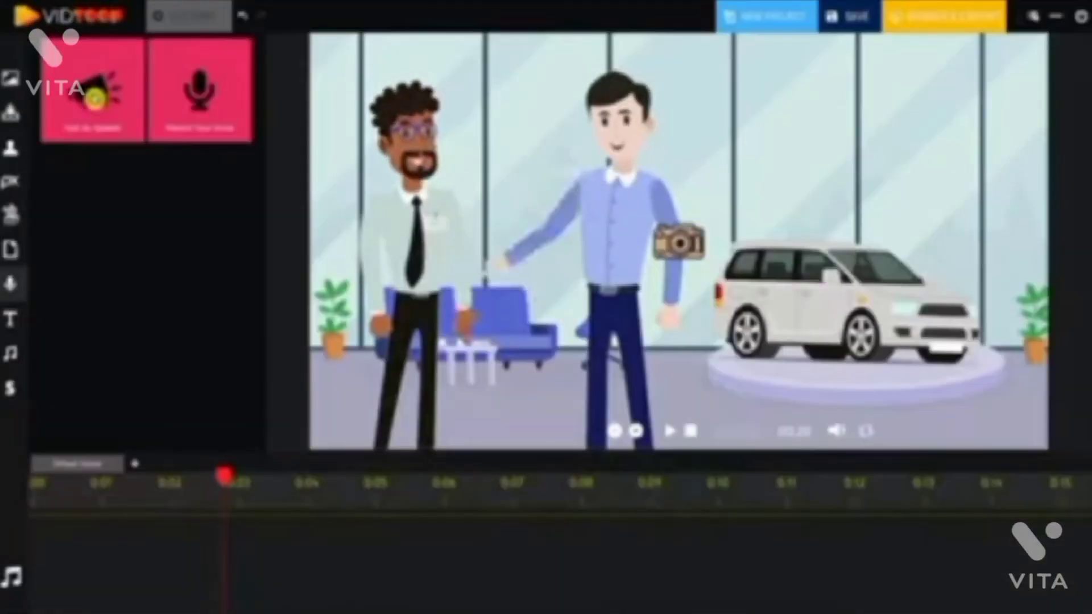
Step: Add a text-to-speech clip from about 0:02 to 0:08 and choose a voice for it
left_click_drag(162, 166, 566, 537)
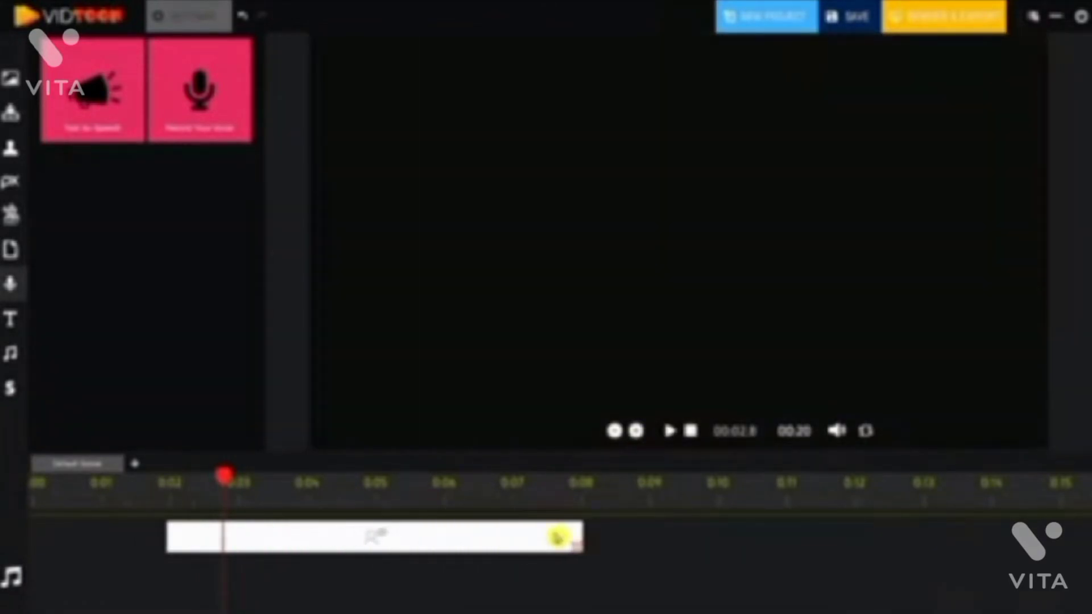
left_click(493, 539)
left_click(181, 14)
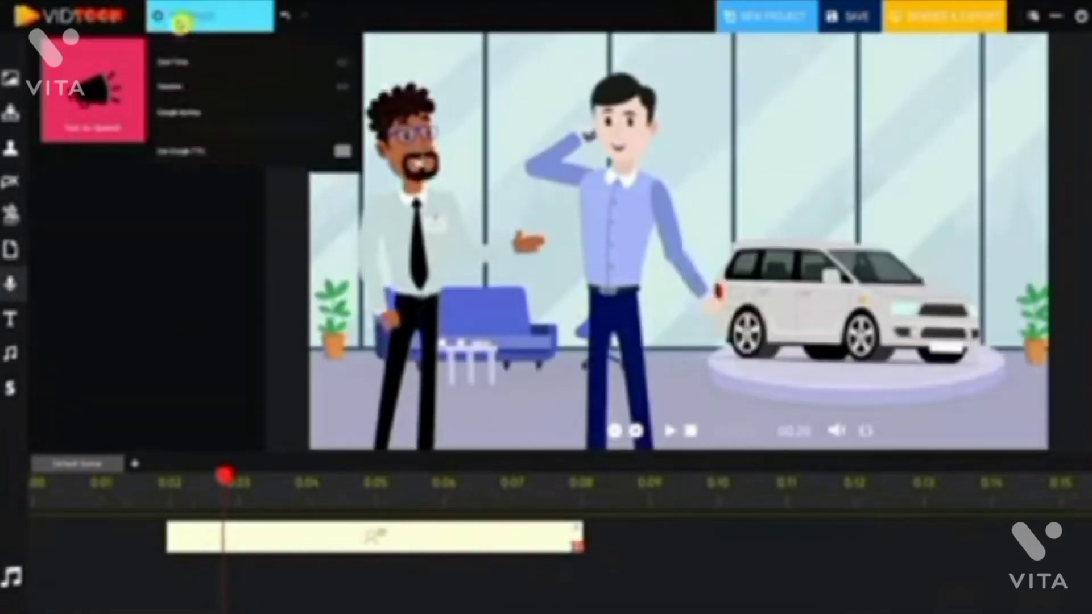
mouse_move(313, 181)
left_mouse_down()
mouse_move(222, 180)
mouse_move(324, 175)
left_mouse_up()
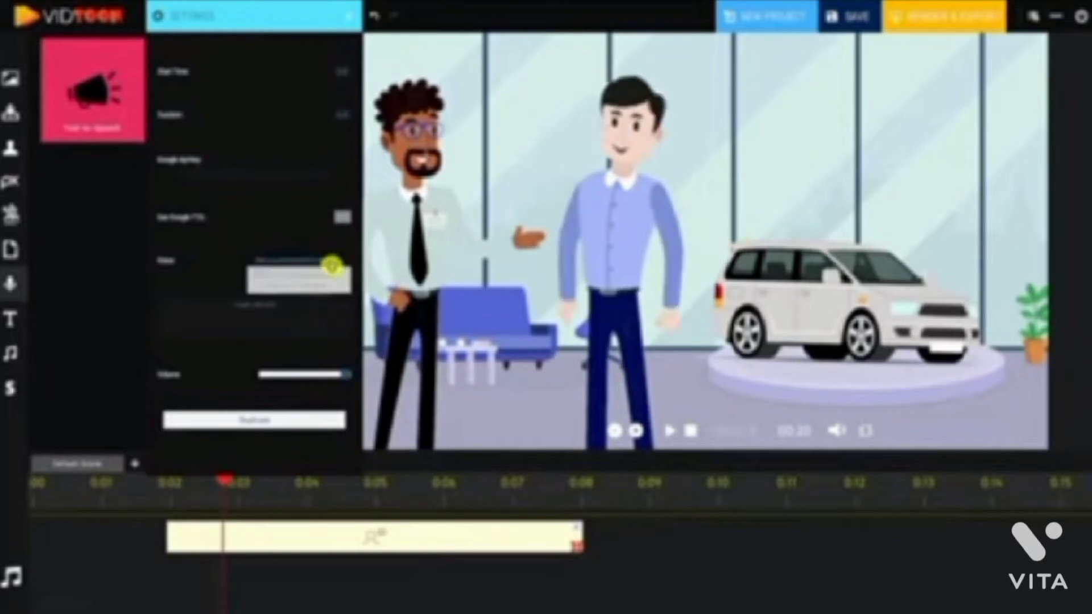
left_click(333, 262)
left_click(330, 287)
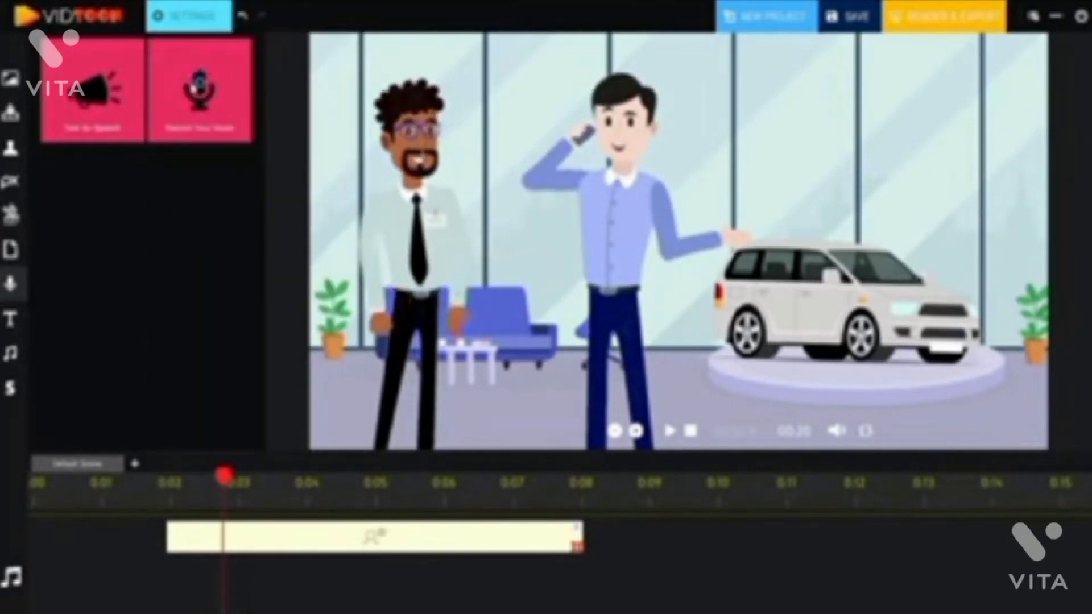
Step: Add a voice-recording clip from about 0:02 to 0:10 below the text-to-speech clip and check its recording settings
left_click_drag(199, 91, 279, 573)
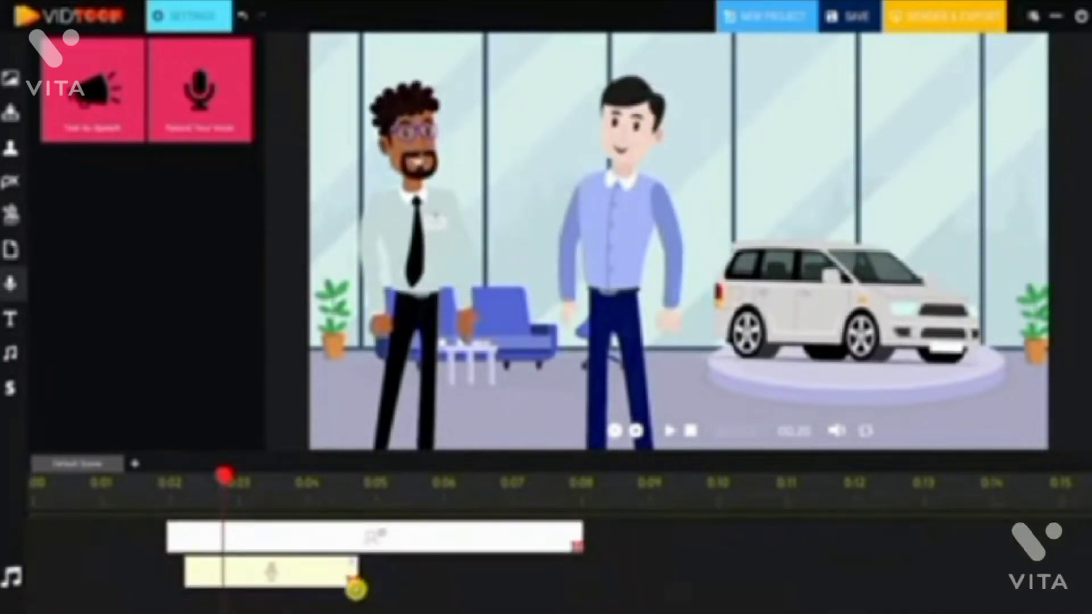
left_click(200, 17)
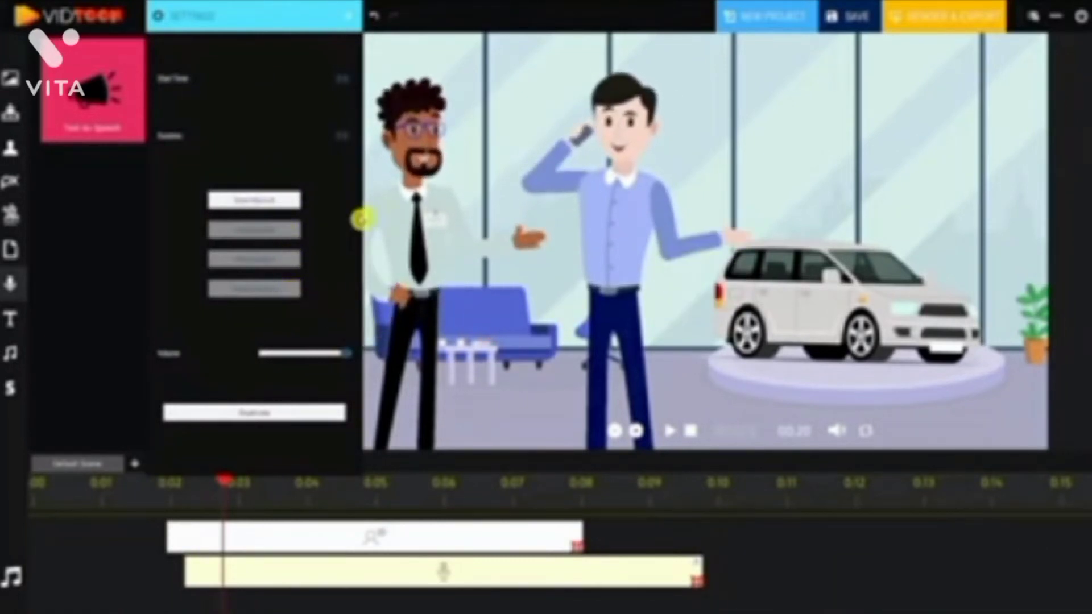
left_click(351, 22)
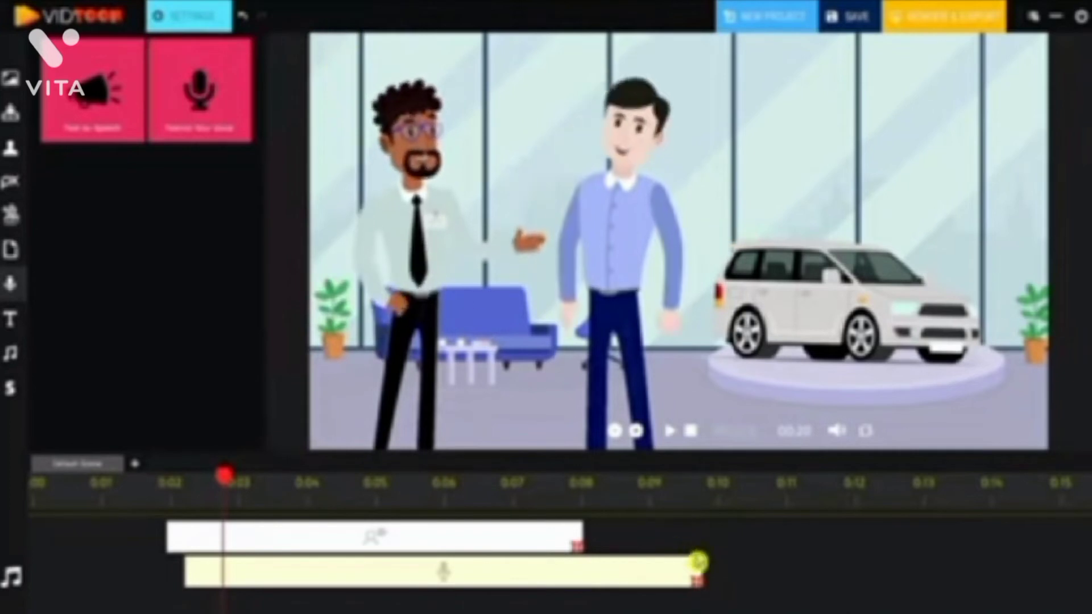
left_click(697, 577)
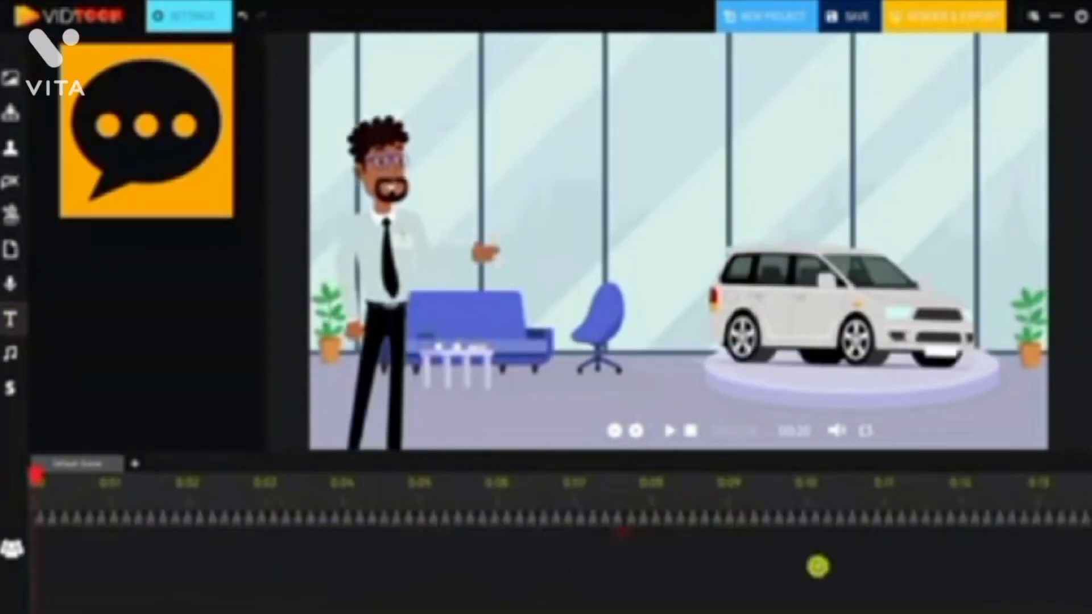
Step: Add a text clip at 0:01 reading "Are you looking to buy or sell a vehicle any time soon?" in red on grey and preview it
left_click_drag(1091, 569, 1091, 583)
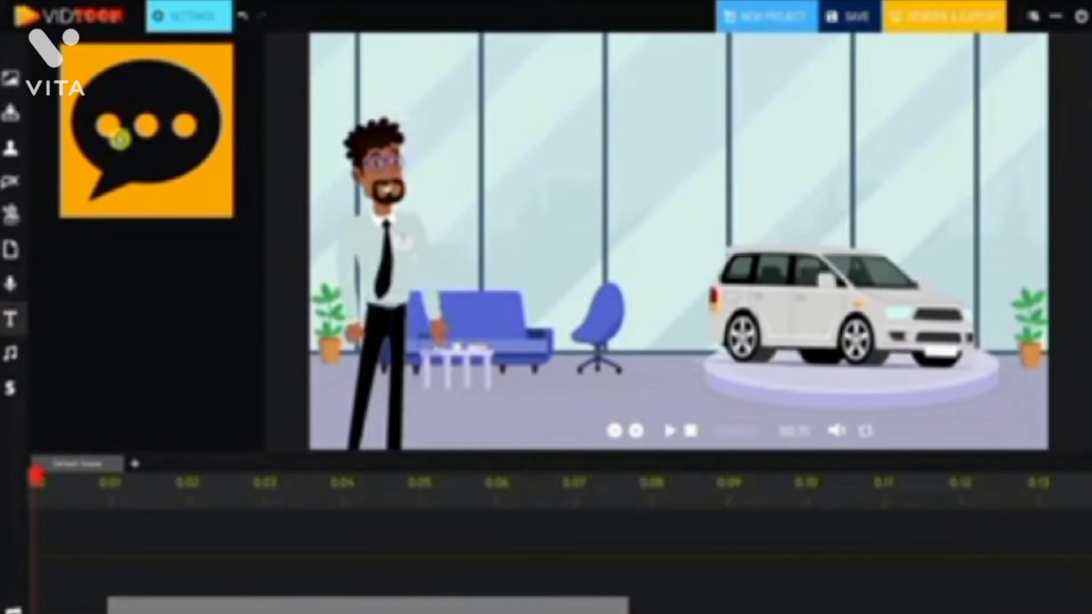
left_click_drag(120, 139, 216, 544)
left_click(199, 15)
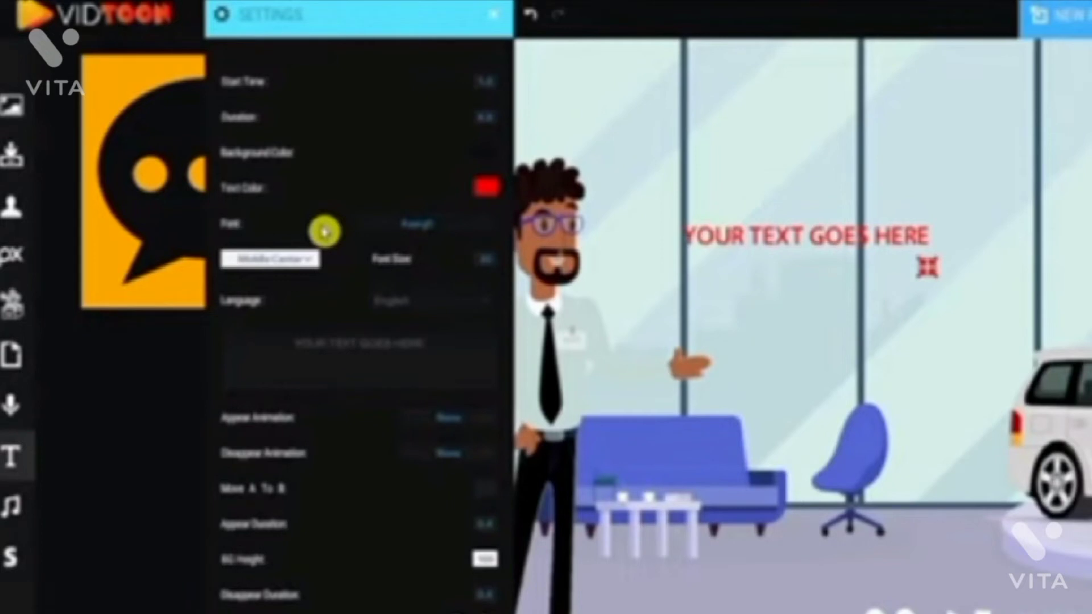
left_click_drag(295, 344, 409, 347)
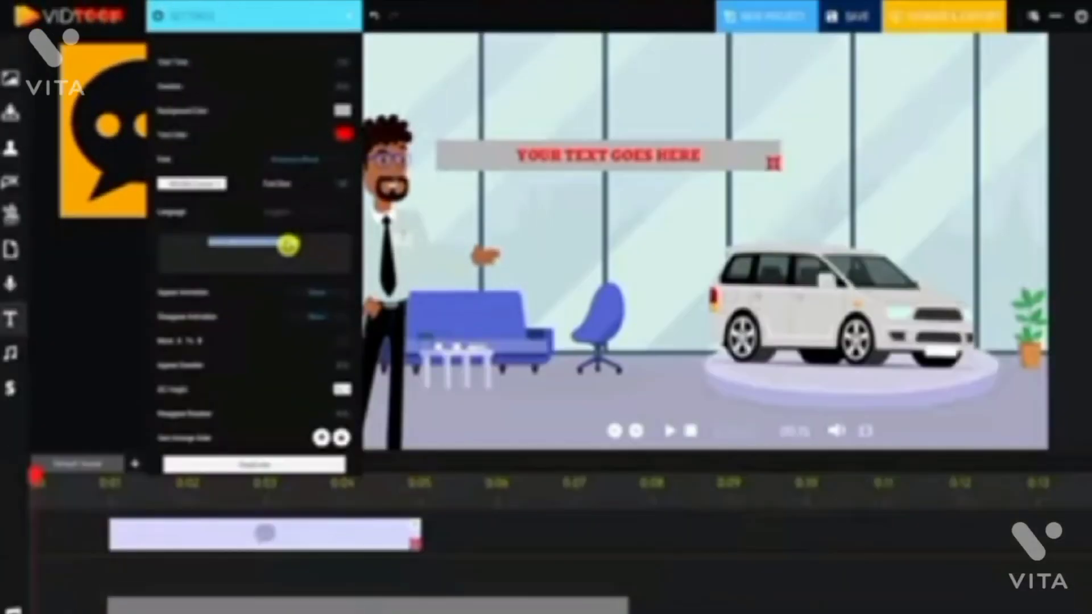
type("Are you looking fo")
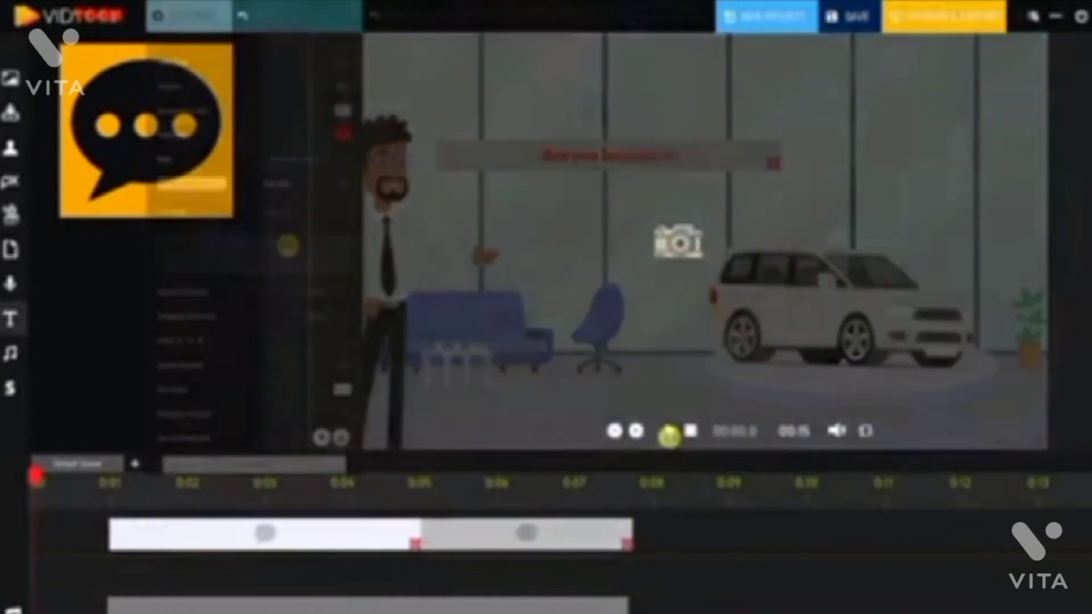
left_click(670, 433)
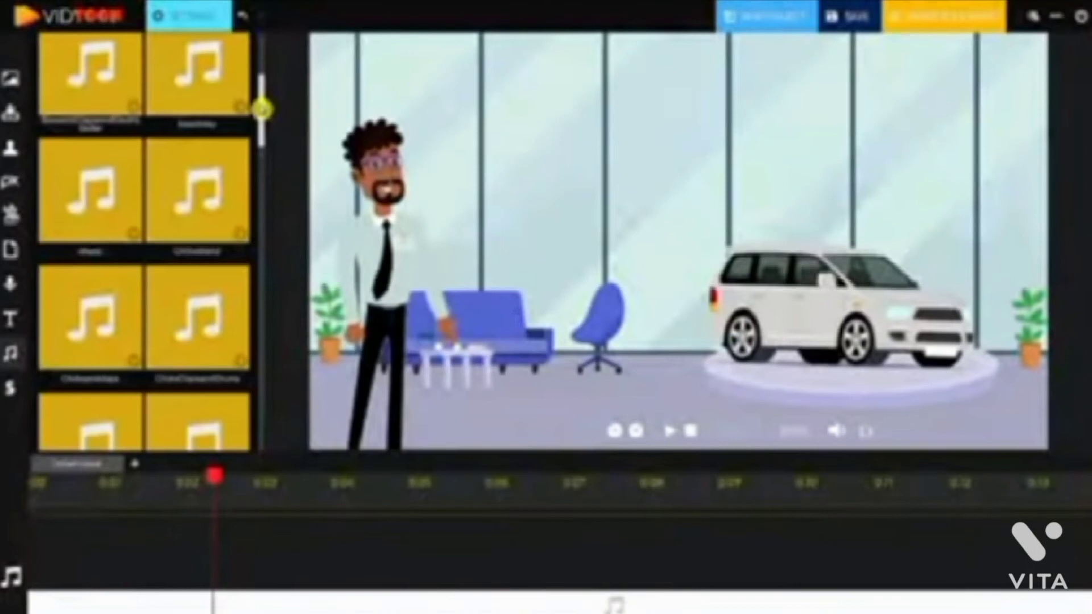
Step: Add a background music track at the start of the timeline and stretch it past 0:13
left_click_drag(261, 137, 263, 239)
left_click_drag(198, 341, 12, 567)
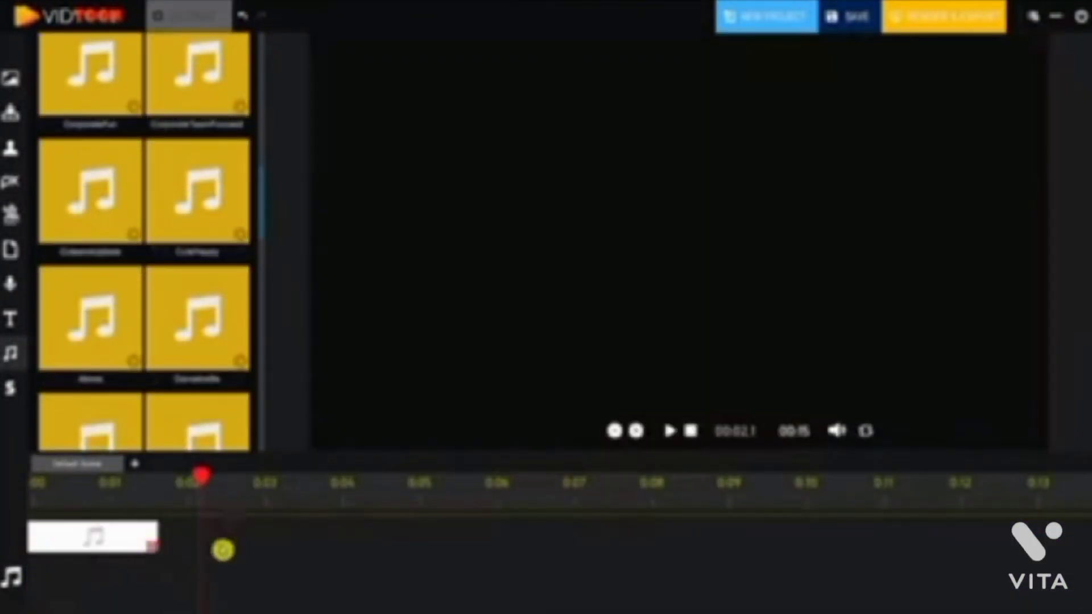
left_click_drag(152, 546, 1075, 549)
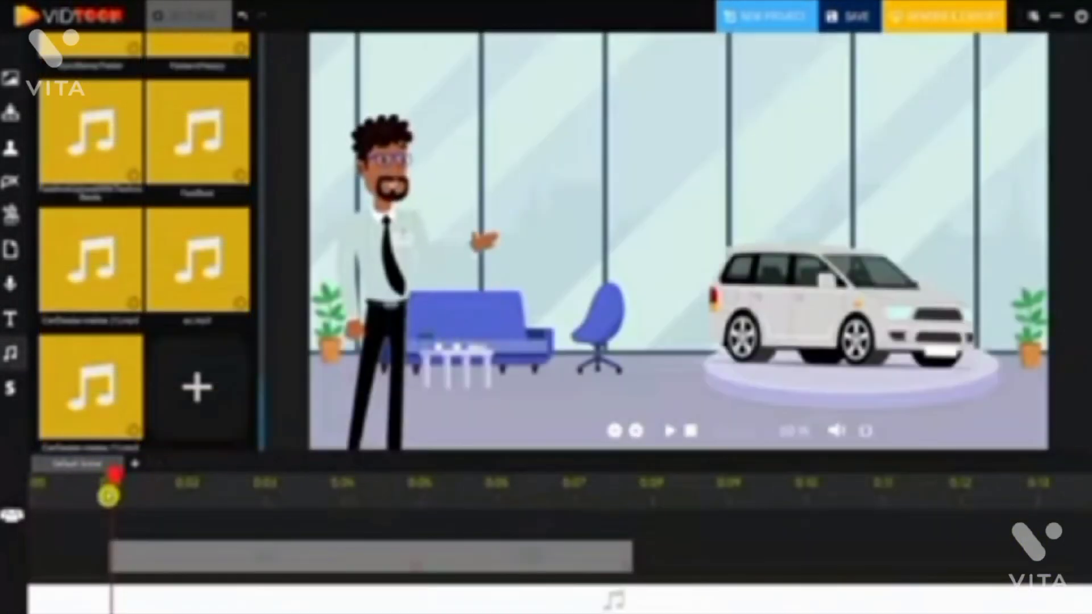
Step: Lower the background music's volume to a little under half and preview the scene
left_click(197, 391)
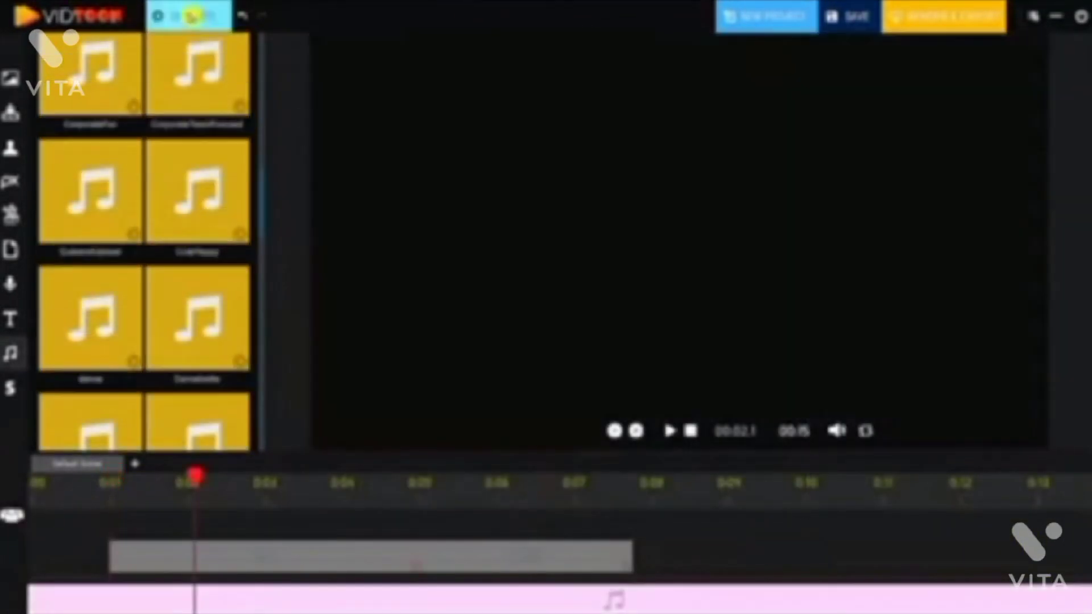
left_click(217, 491)
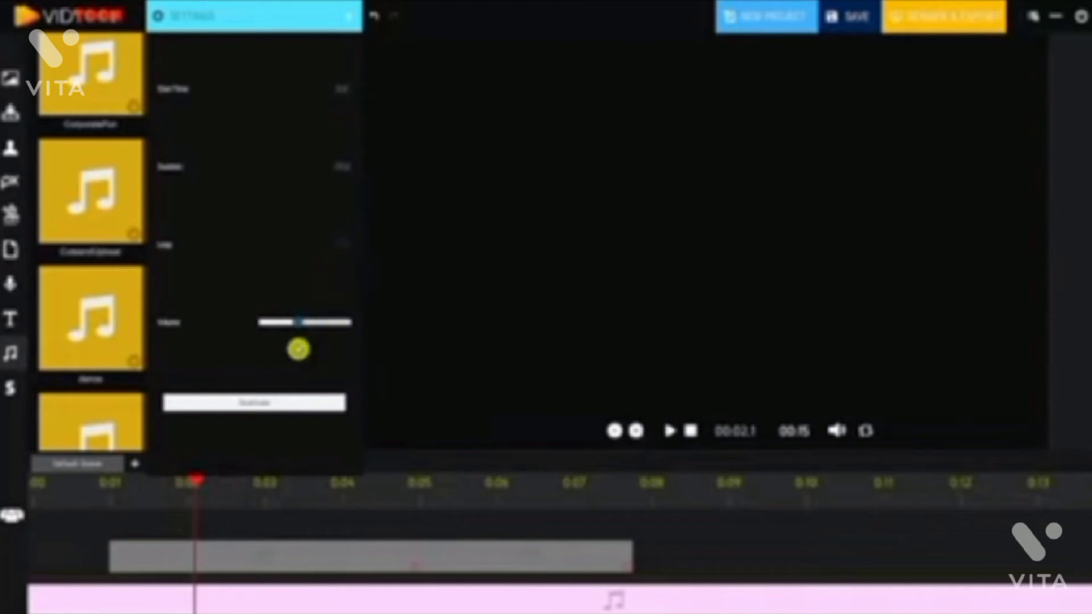
left_click(353, 15)
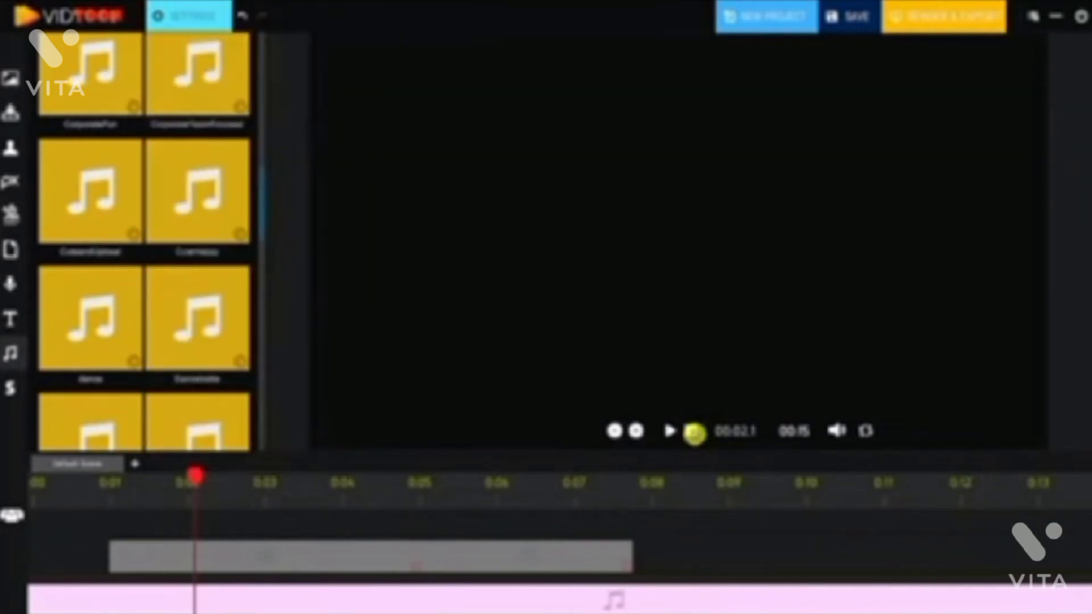
left_click(674, 433)
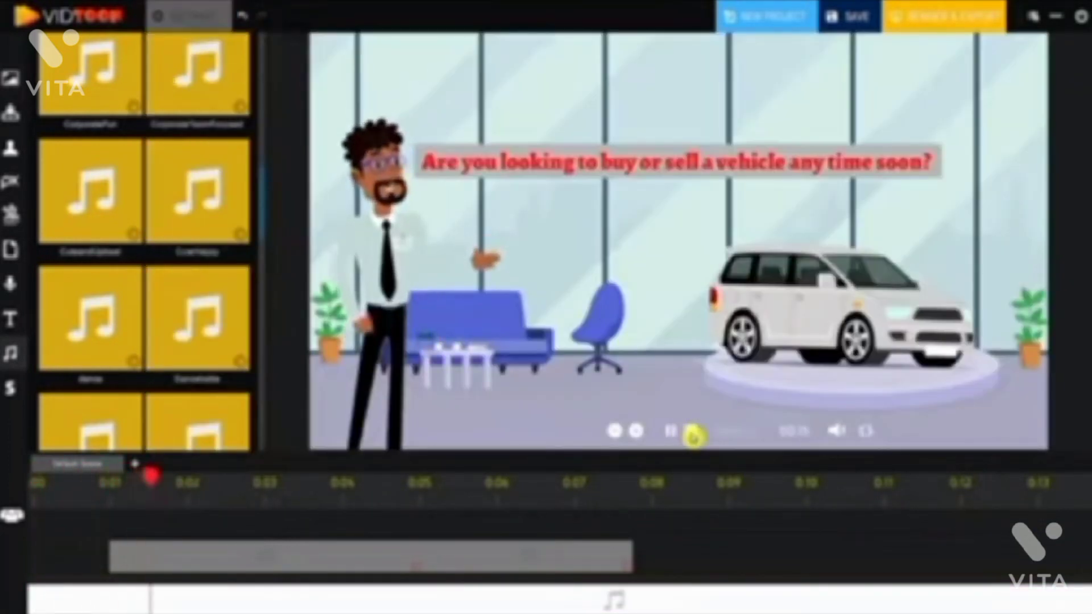
left_click(691, 432)
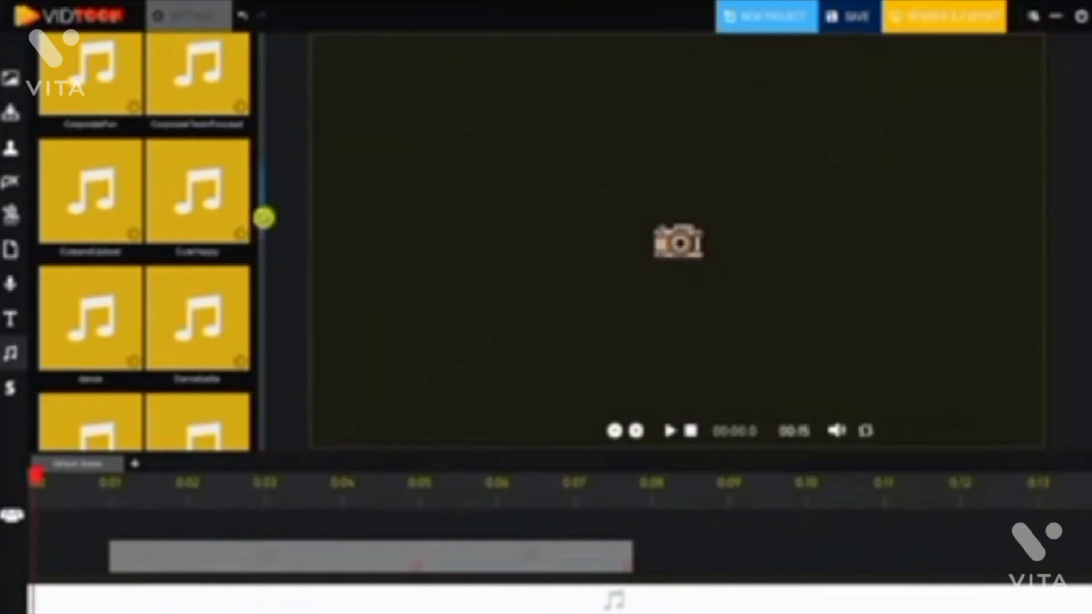
Step: Move the playhead to 0:01 and import CarDealer-malea (1).mp3 from the Desktop folder into the music library
left_click_drag(264, 216, 252, 438)
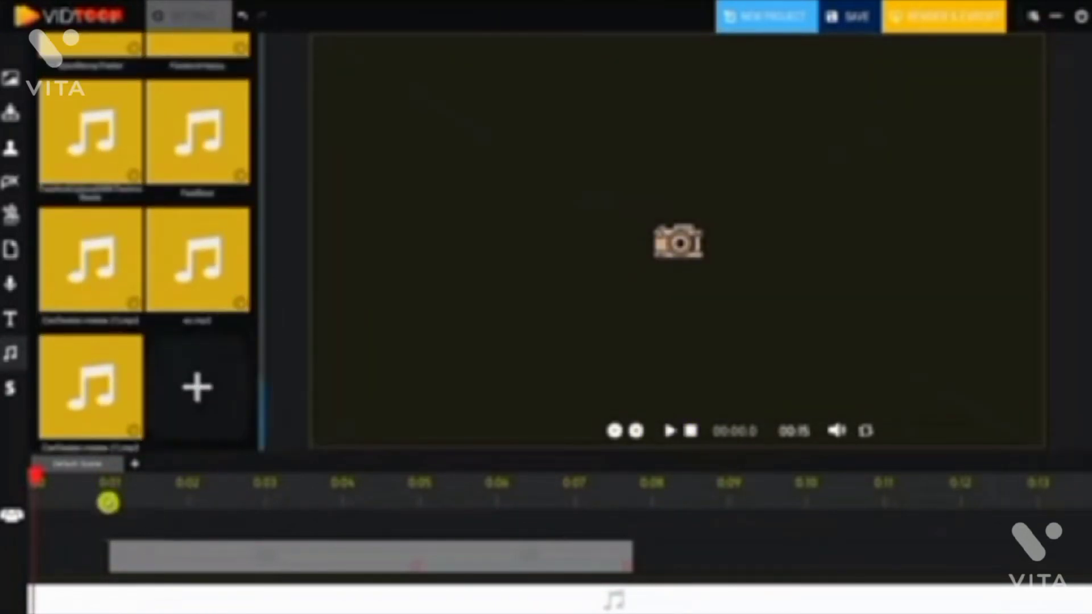
left_click(108, 502)
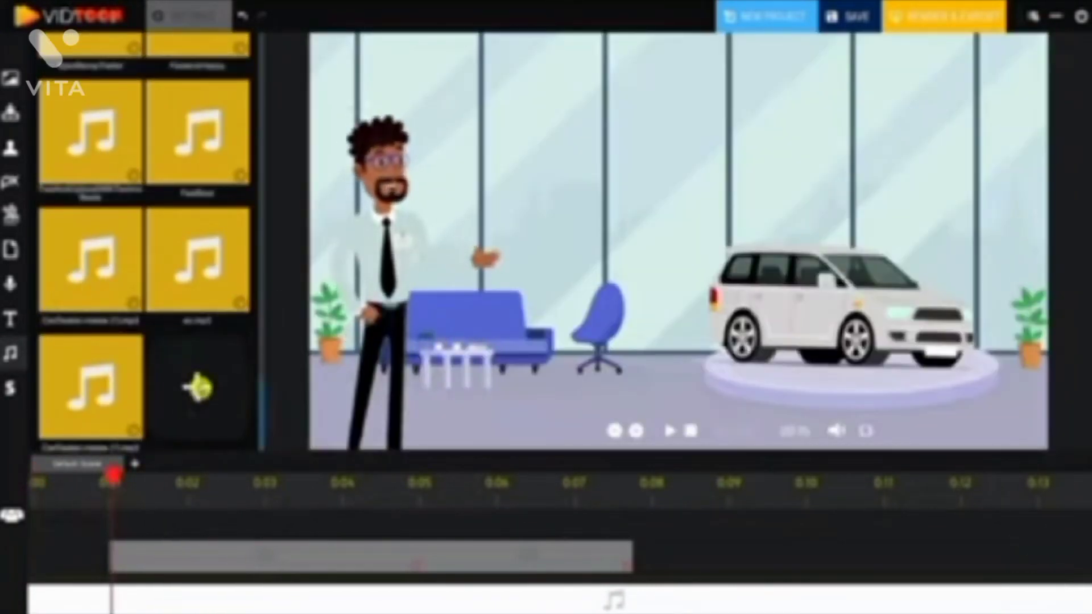
left_click(198, 388)
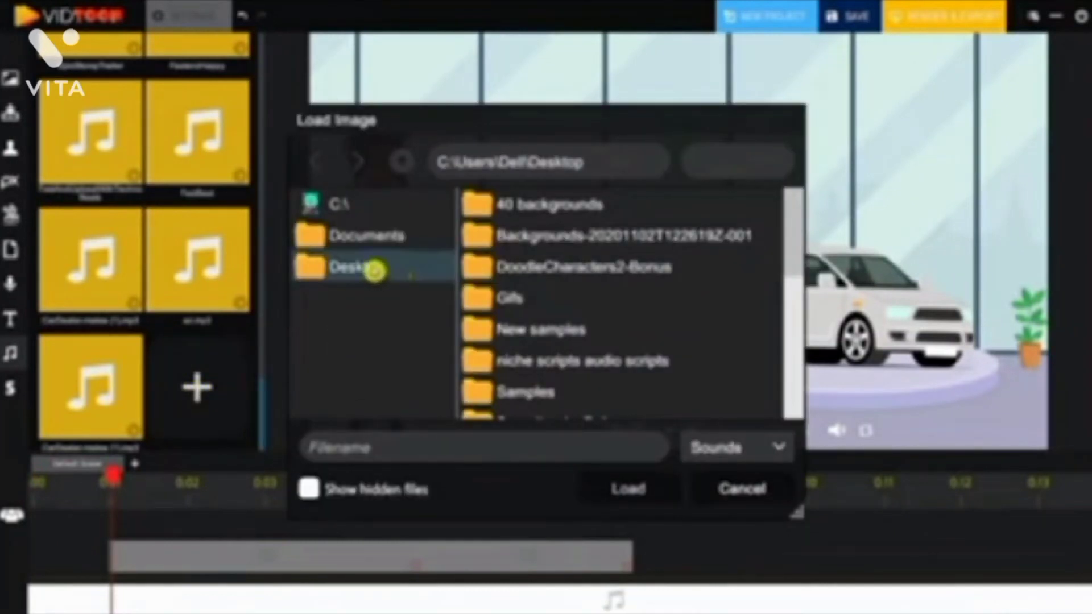
scroll(634, 302, "down", 10)
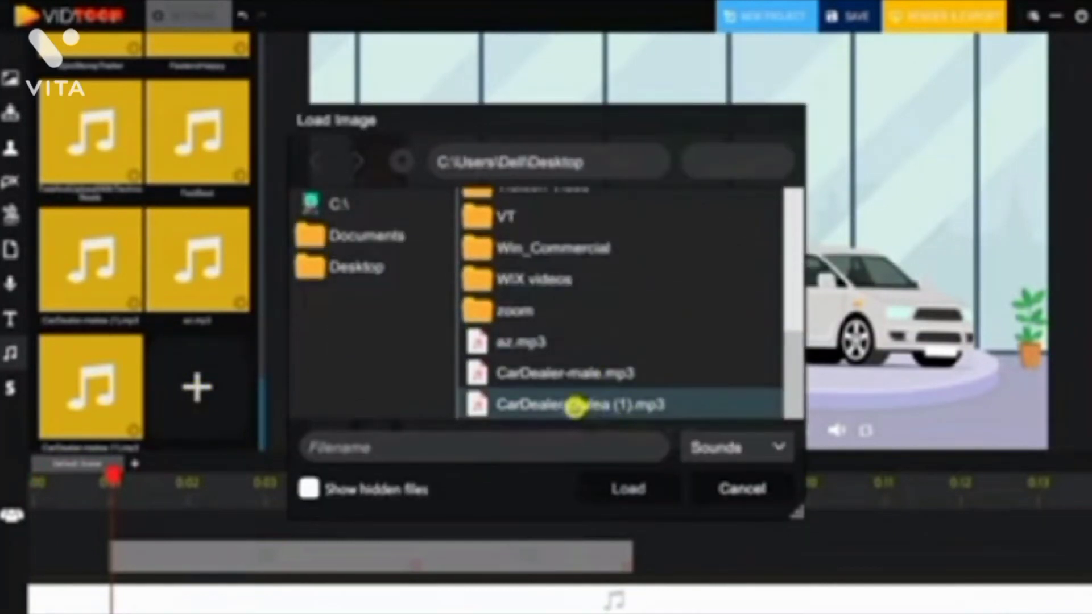
left_click(597, 407)
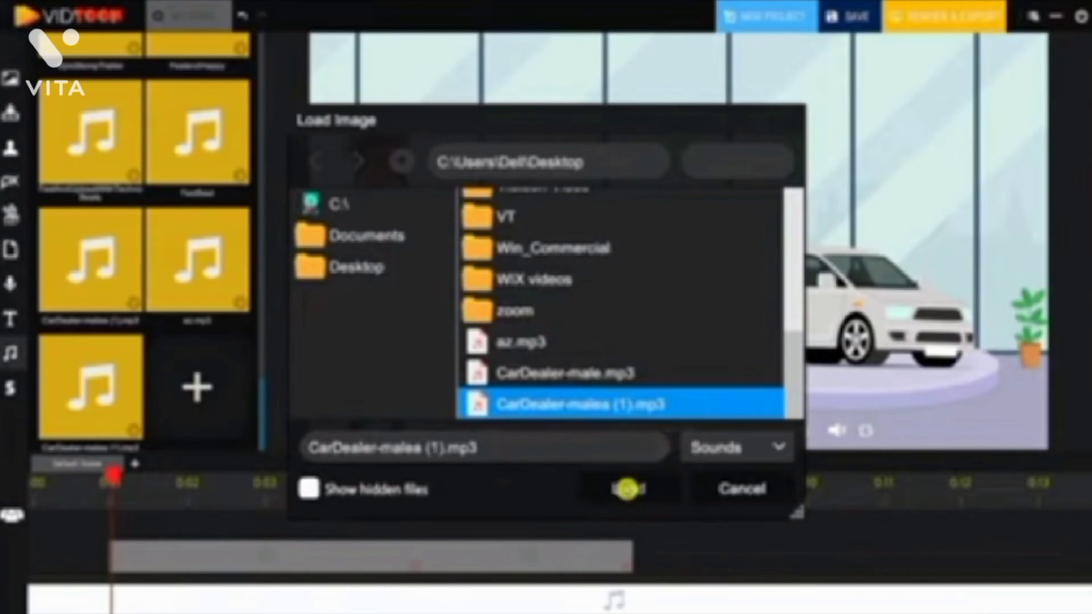
left_click(628, 488)
Step: Place the imported voice-over at 0:01 below the music, extend it to about 0:08, raise its volume to maximum and preview
left_click_drag(215, 318, 175, 575)
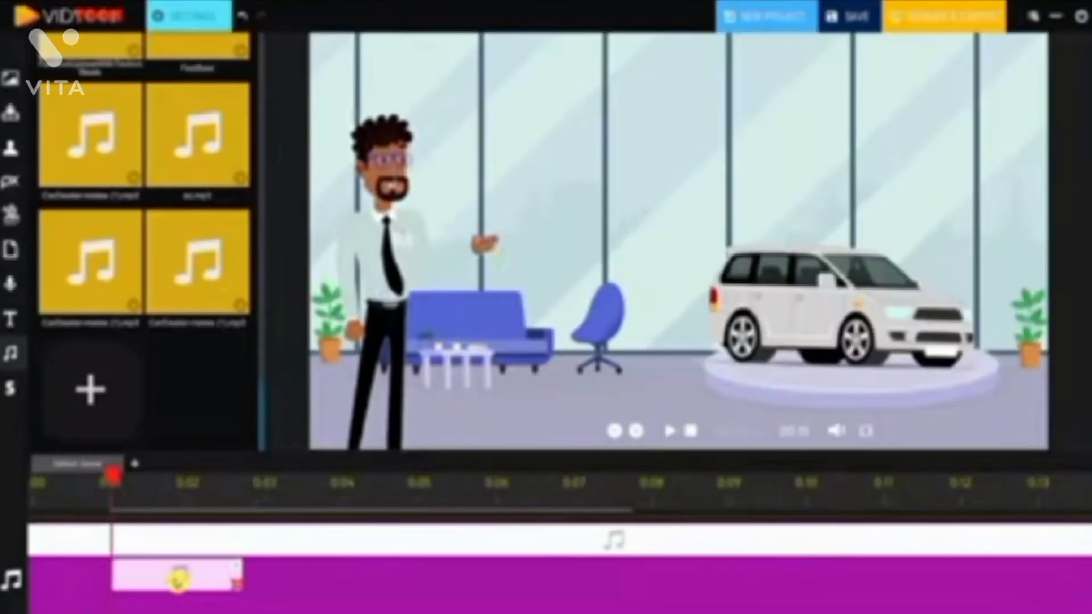
left_click_drag(313, 324, 348, 327)
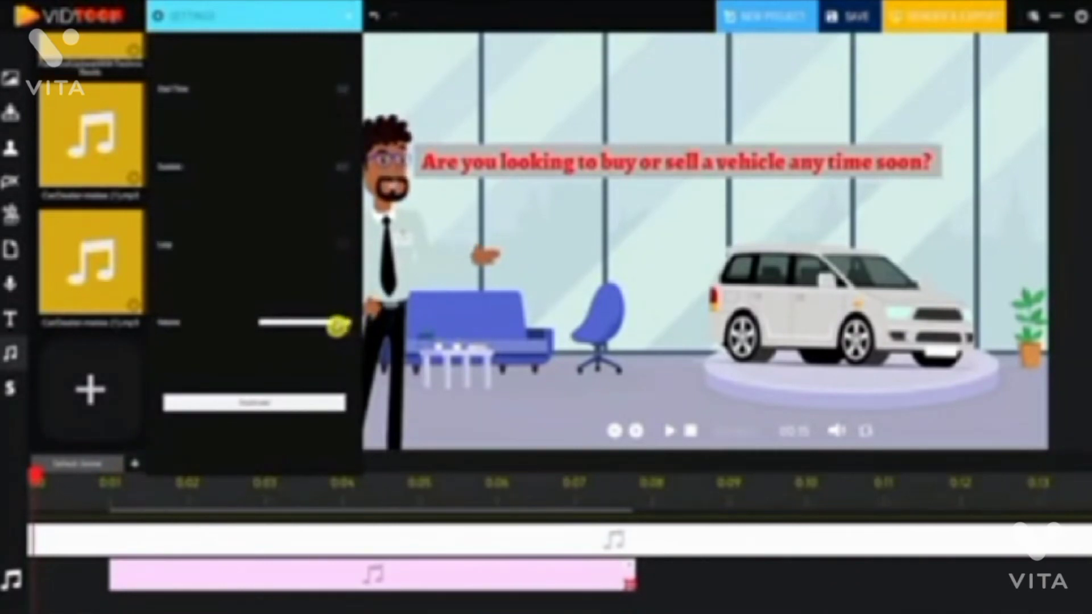
left_click(690, 431)
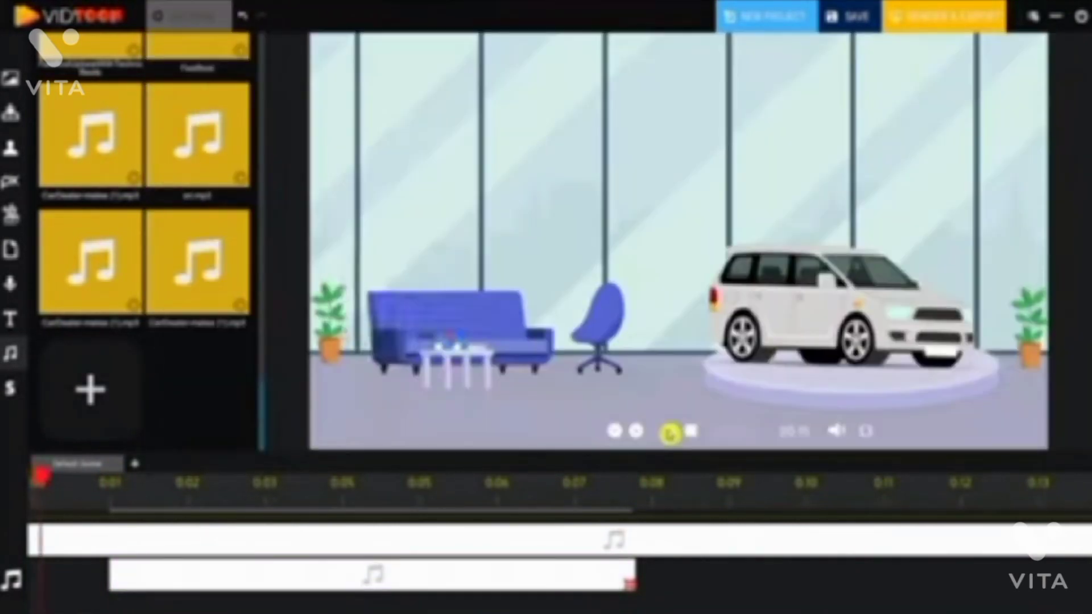
left_click(671, 434)
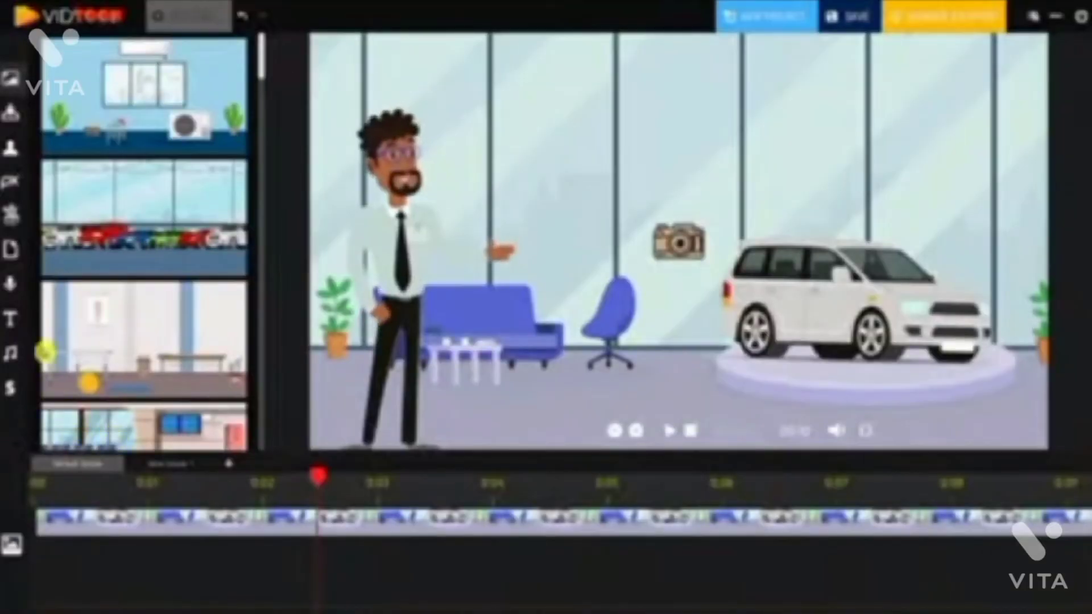
Step: Open the project's scene list and add another scene after New Scene 1
left_click(11, 392)
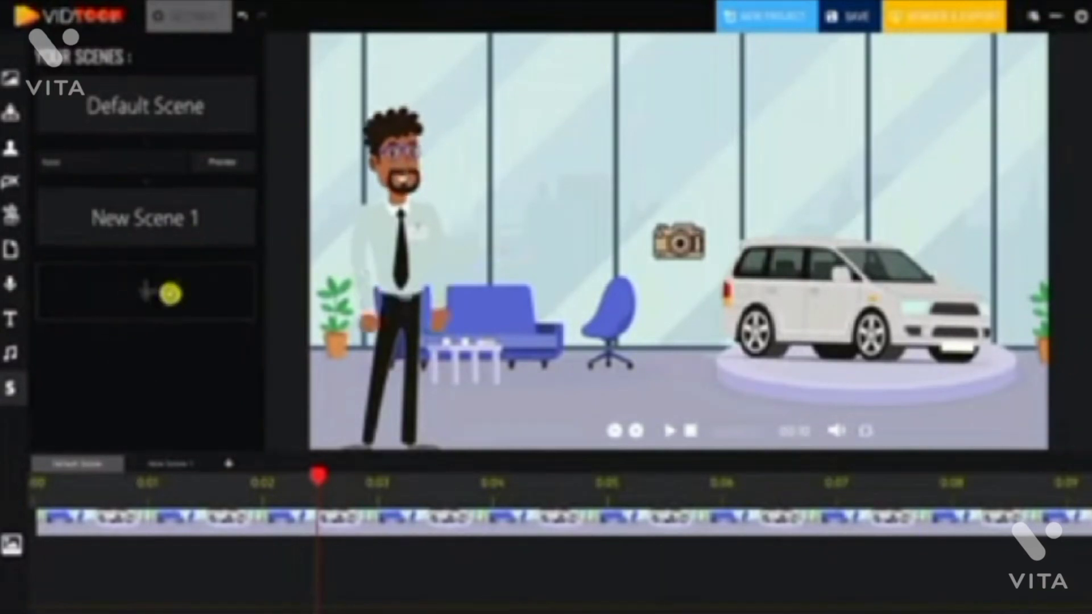
left_click(152, 288)
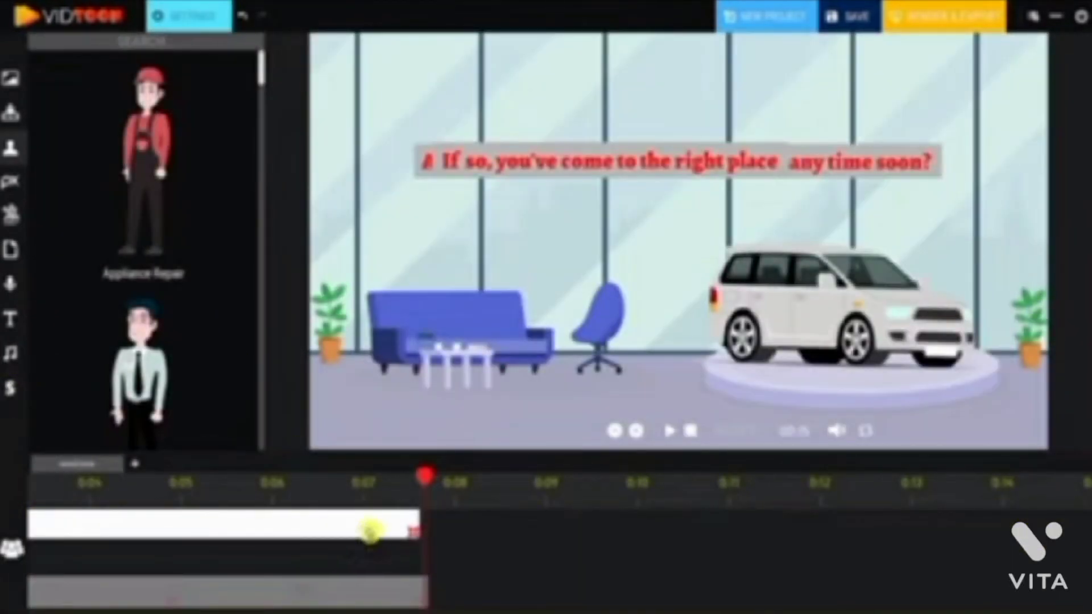
Step: Add scene 2 after newScene and place a background in it, stretched to fill the canvas
left_click(217, 499)
left_click(135, 464)
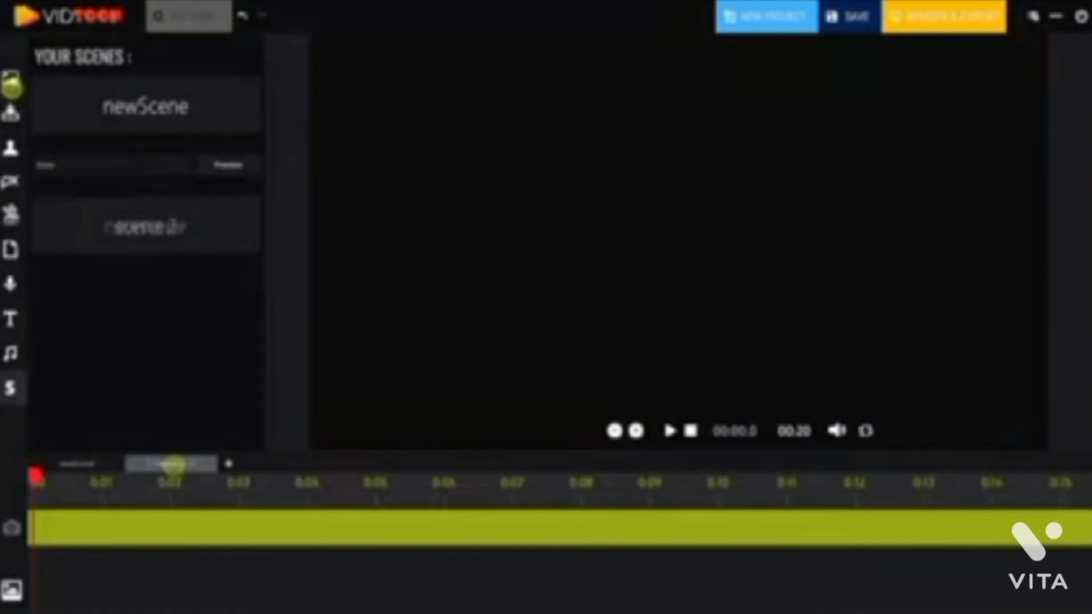
left_click(17, 117)
left_click_drag(81, 213, 389, 88)
left_click_drag(467, 121, 1086, 526)
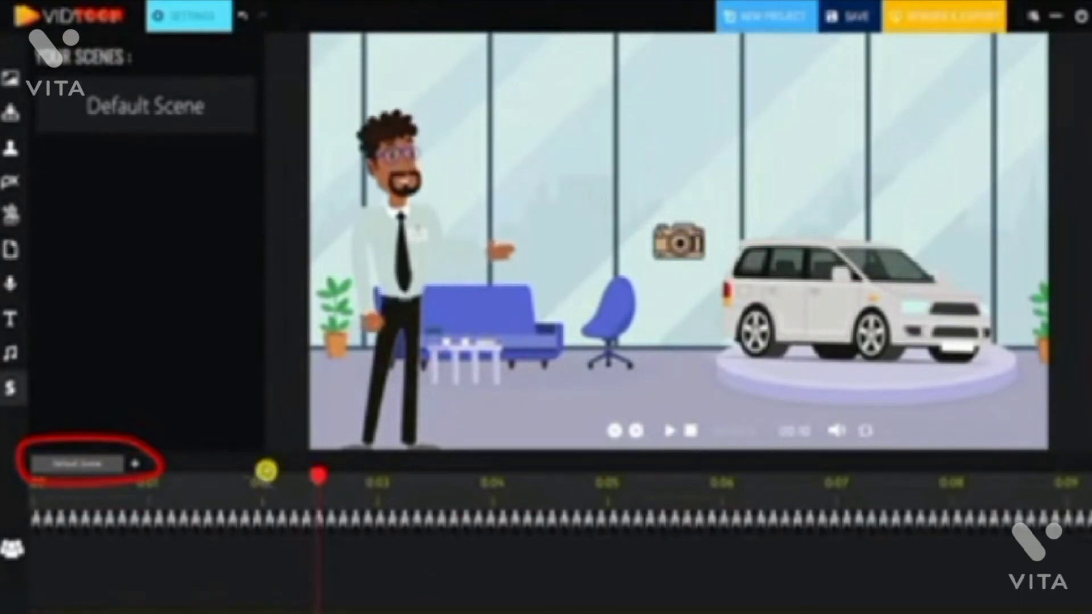
Step: Add a new scene after Default Scene and open it for editing
left_click(136, 464)
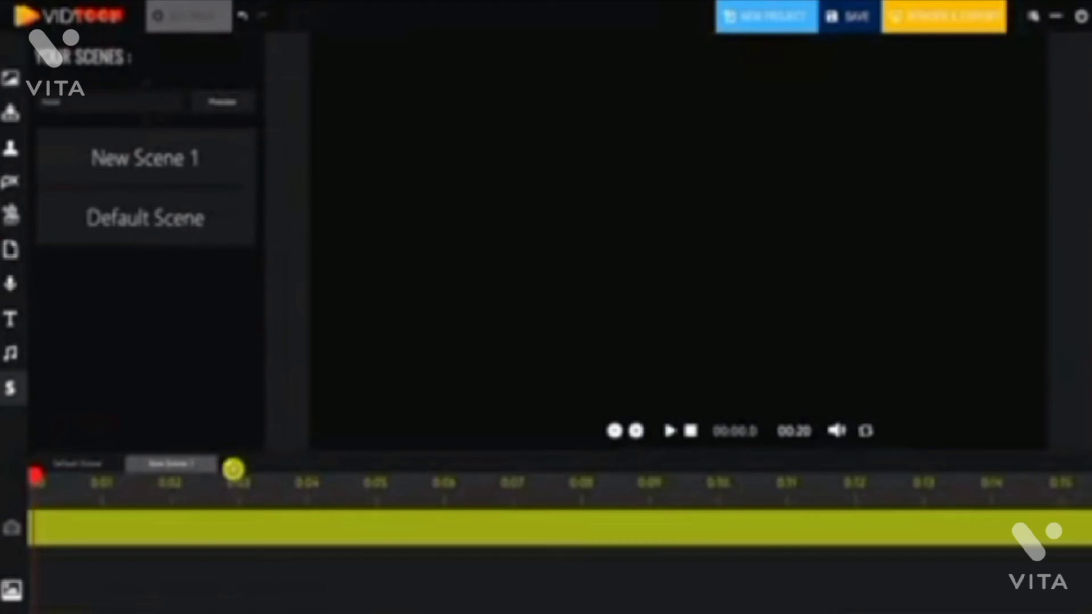
left_click(233, 469)
left_click(183, 468)
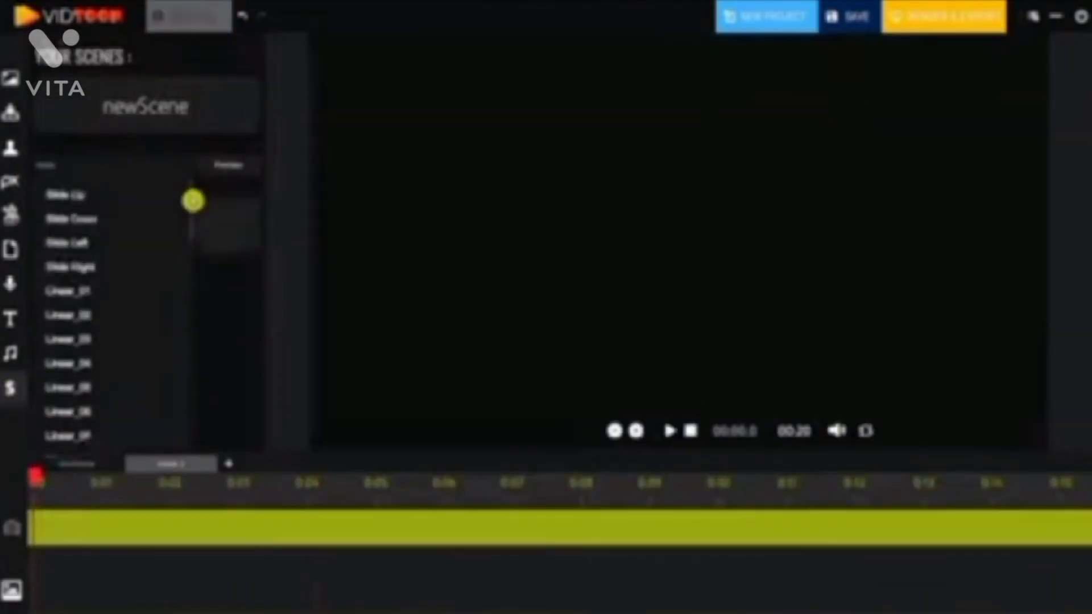
Step: Try the Circle_04 transition between newScene and scene 2 and preview it
left_click_drag(193, 200, 191, 252)
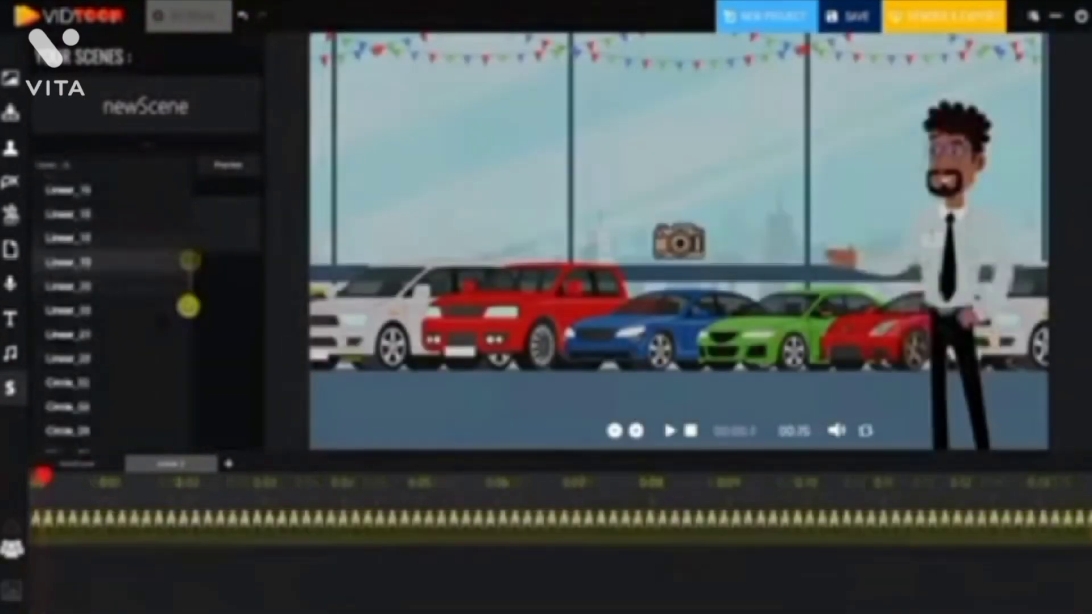
scroll(185, 326, "down", 5)
scroll(171, 295, "up", 5)
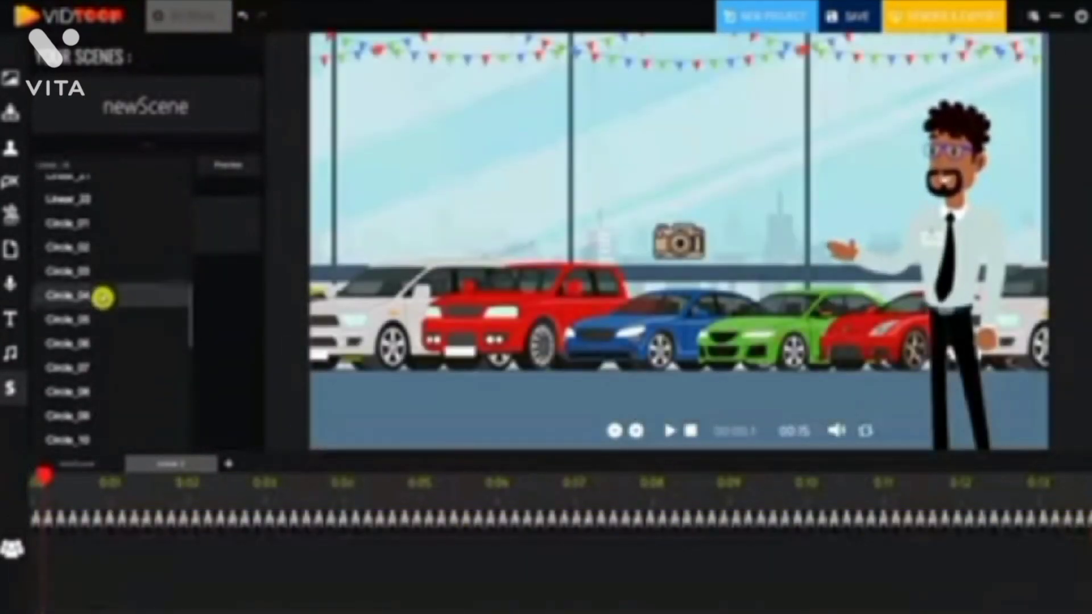
left_click(171, 295)
left_click(227, 164)
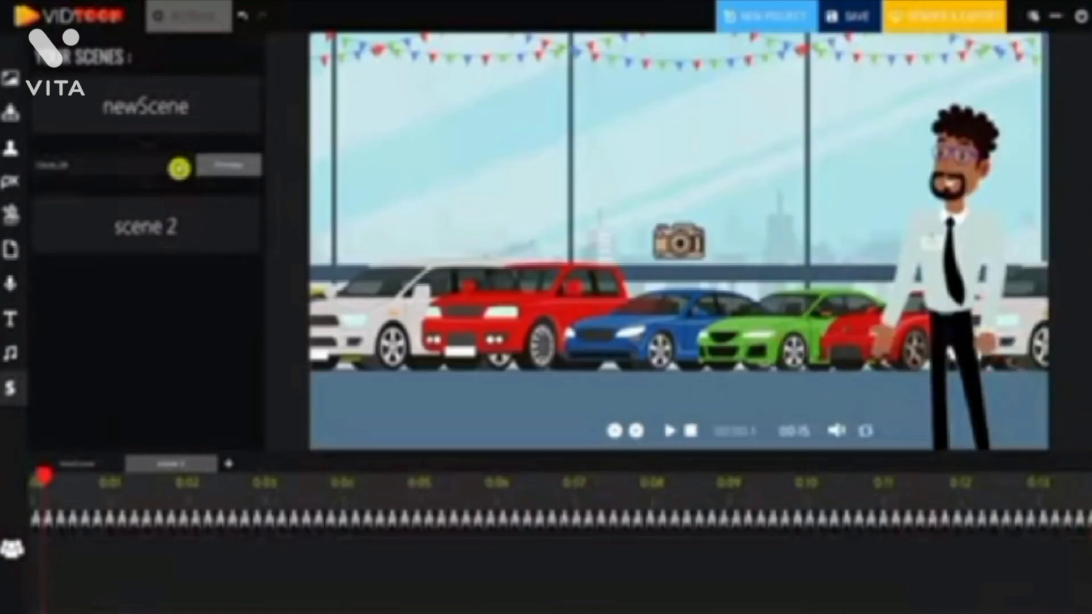
Step: Try more of the Circle transitions between the two scenes and preview each one
left_click(180, 165)
scroll(117, 326, "down", 4)
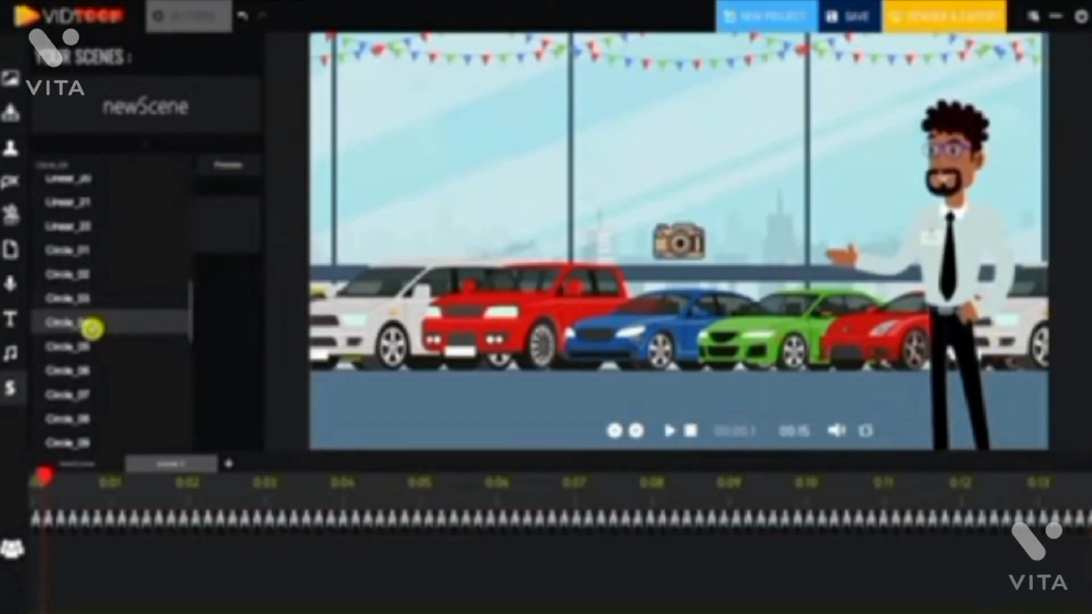
left_click(88, 323)
left_click(232, 166)
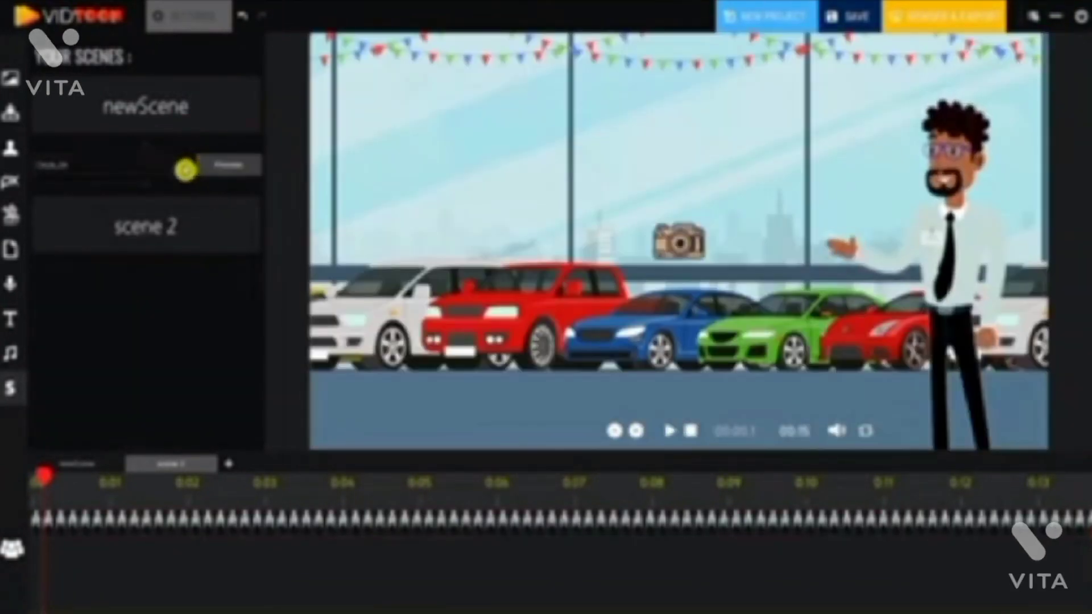
left_click(183, 166)
left_click(91, 317)
left_click(246, 177)
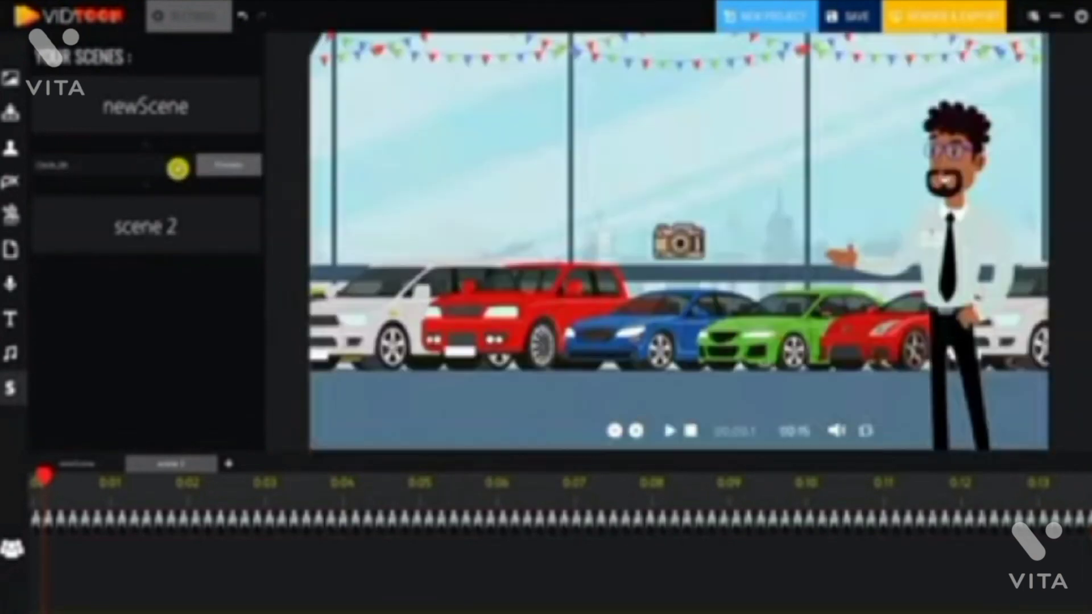
Step: Try the Triangle_01 transition between newScene and scene 2 and preview it
left_click(175, 168)
scroll(148, 306, "down", 4)
scroll(148, 306, "down", 5)
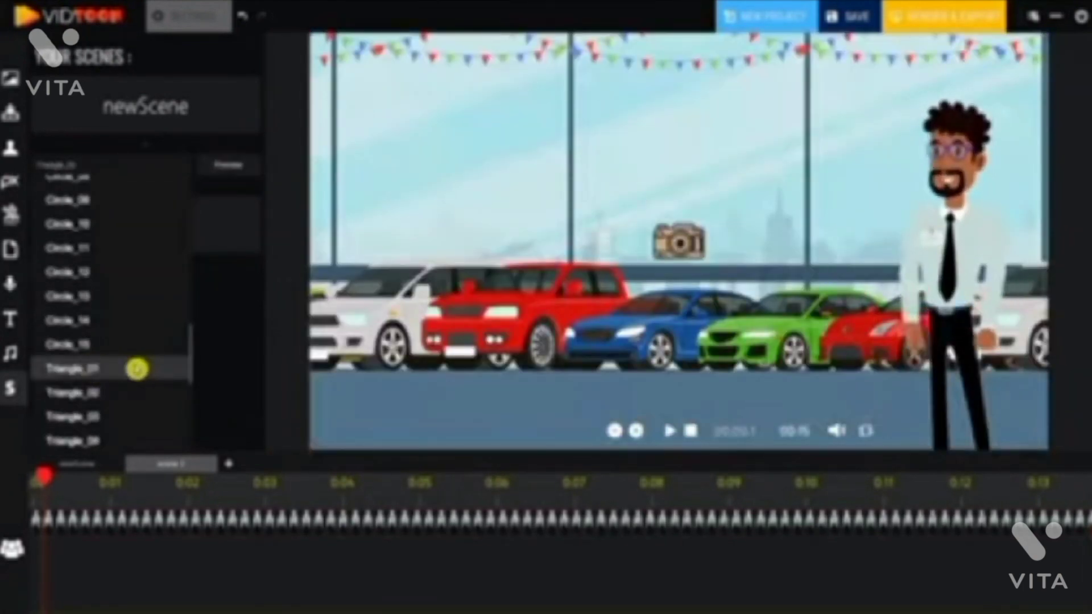
left_click(119, 370)
left_click(225, 167)
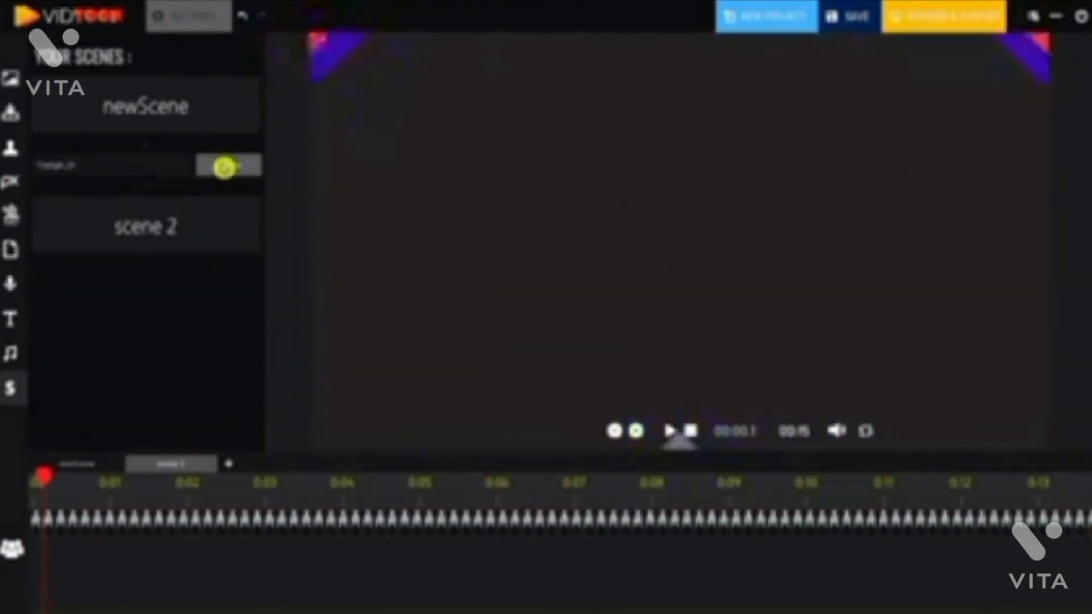
Step: Try the Diagonal Squares and Hexagon transitions between the two scenes, previewing each
left_click(178, 167)
scroll(114, 260, "down", 10)
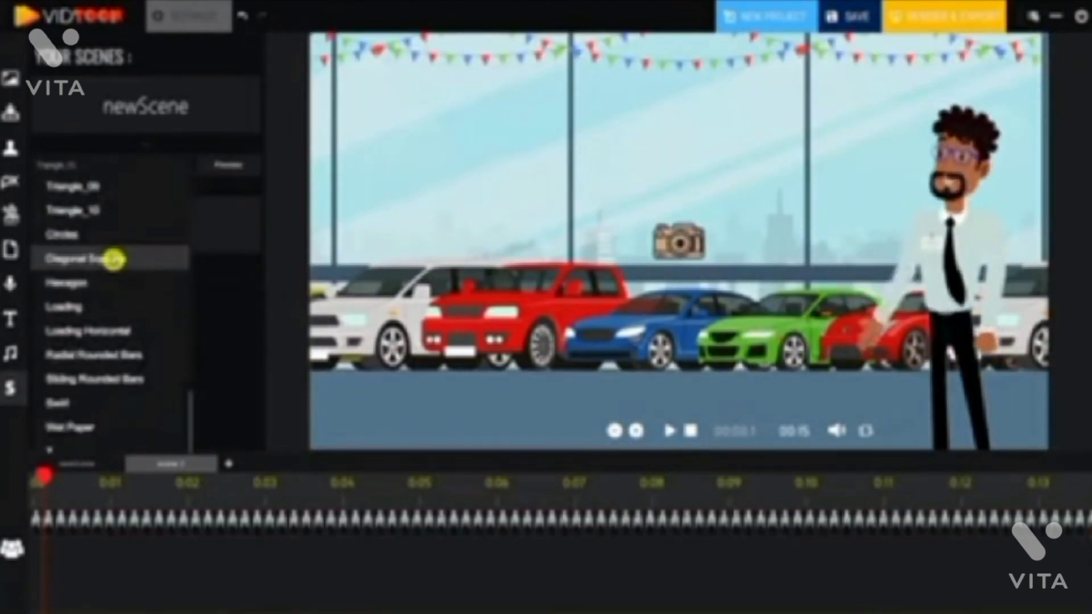
left_click(114, 260)
left_click(231, 168)
left_click(183, 169)
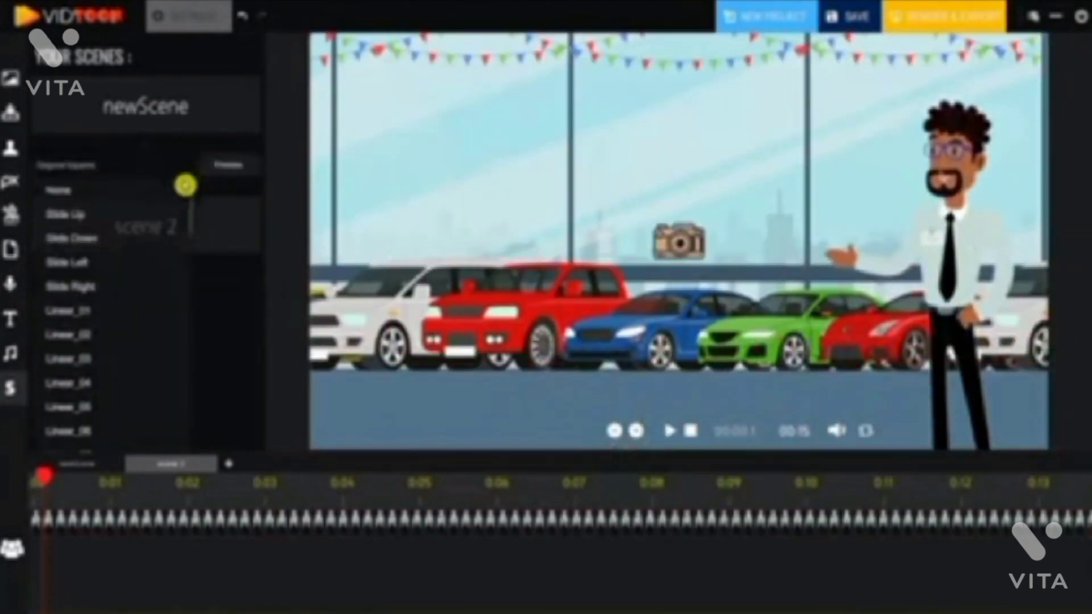
scroll(104, 295, "down", 10)
left_click(113, 282)
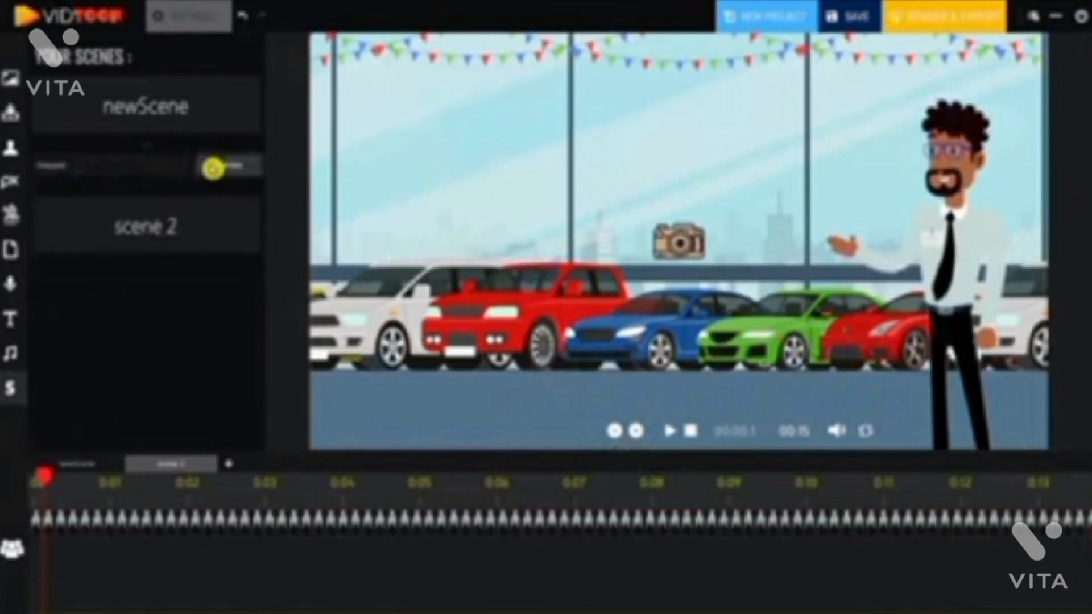
left_click(215, 166)
Step: Preview the Circles transition between the two scenes, and try Swirl in its place
left_click(180, 165)
scroll(80, 236, "down", 10)
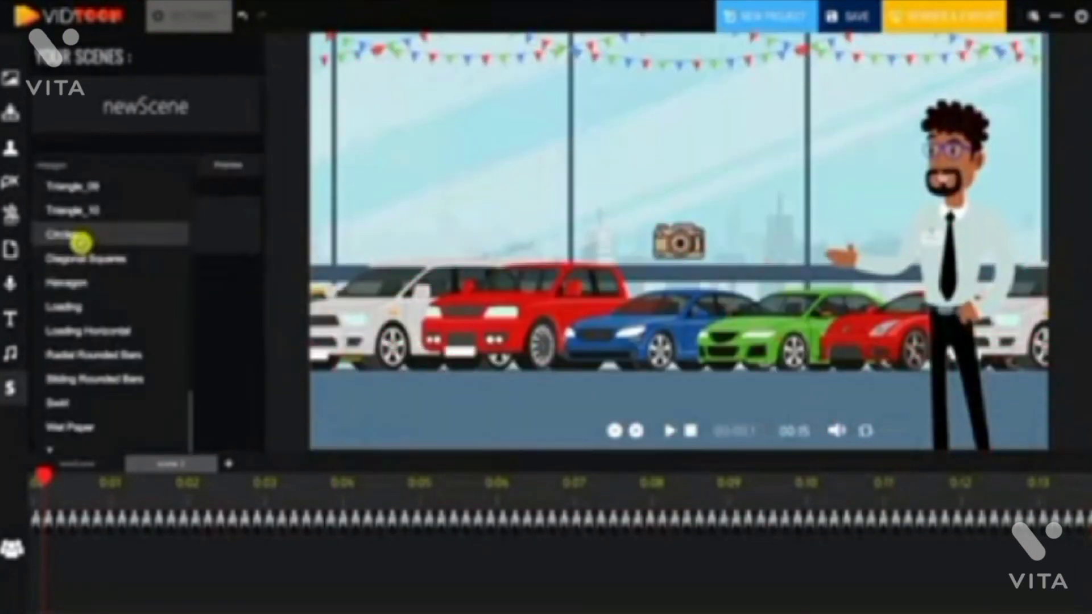
left_click(80, 237)
left_click(227, 166)
left_click(175, 170)
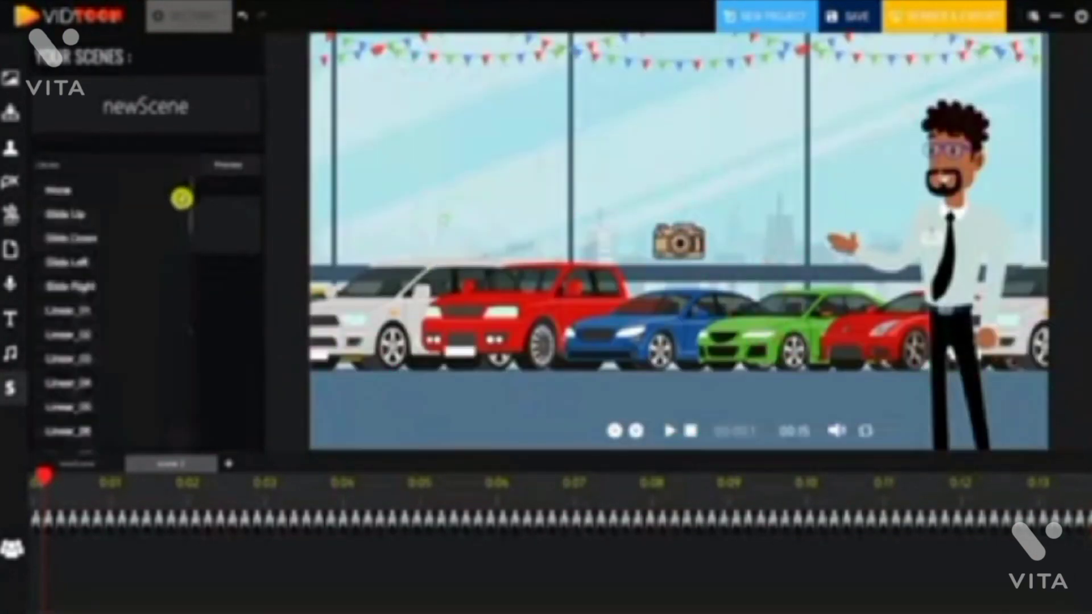
scroll(181, 195, "down", 10)
left_click(97, 402)
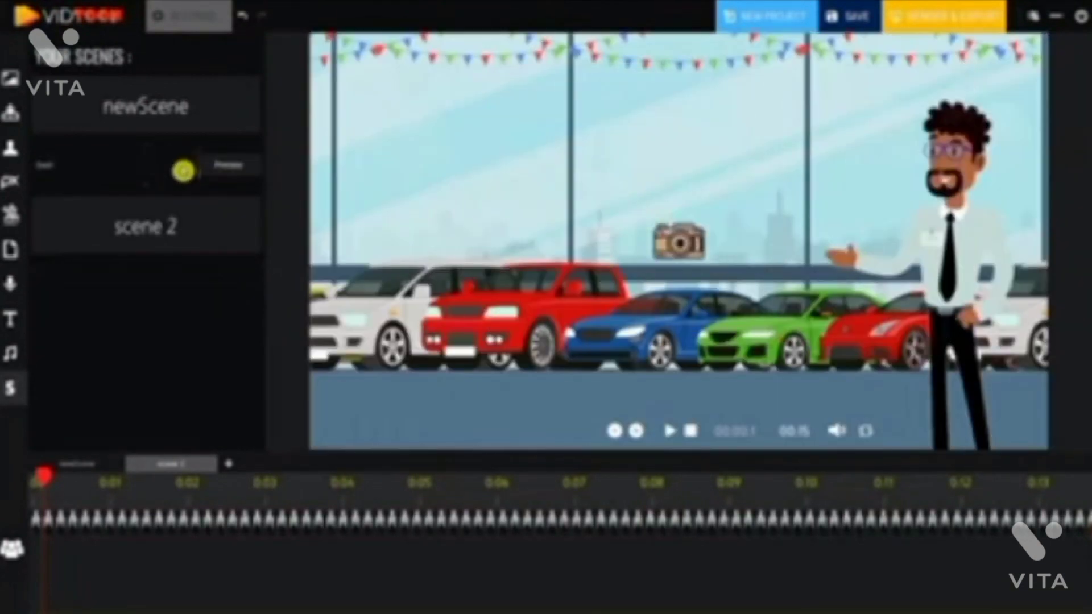
Step: Set the transition between newScene and scene 2 to Wet Paper and preview it
left_click(180, 169)
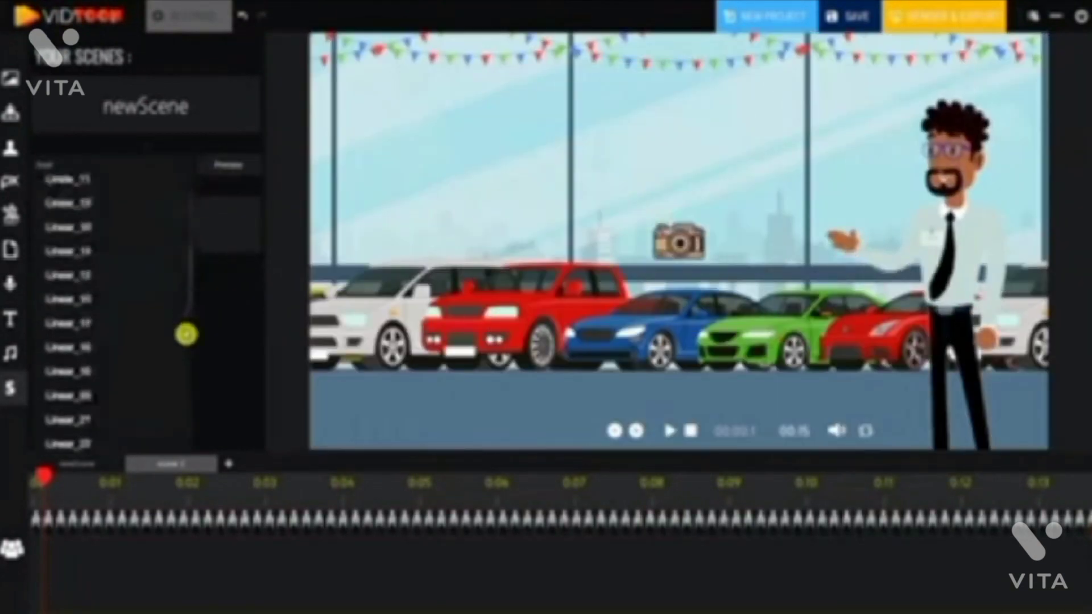
scroll(185, 332, "down", 10)
left_click(131, 428)
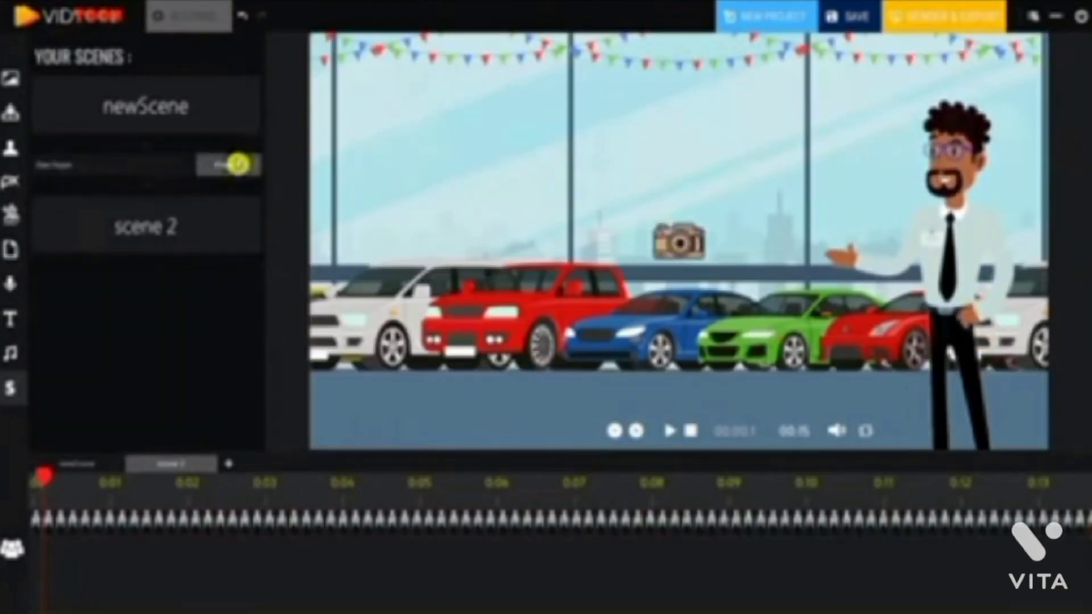
left_click(238, 164)
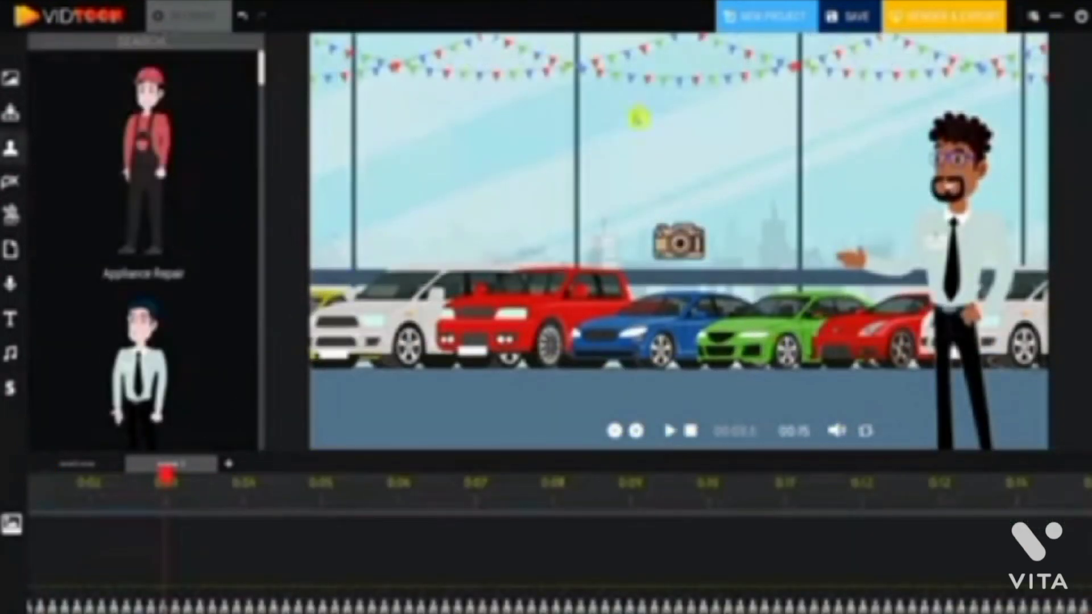
Step: Save the project in the Desktop folder under the name "Car dieal"
left_click(860, 18)
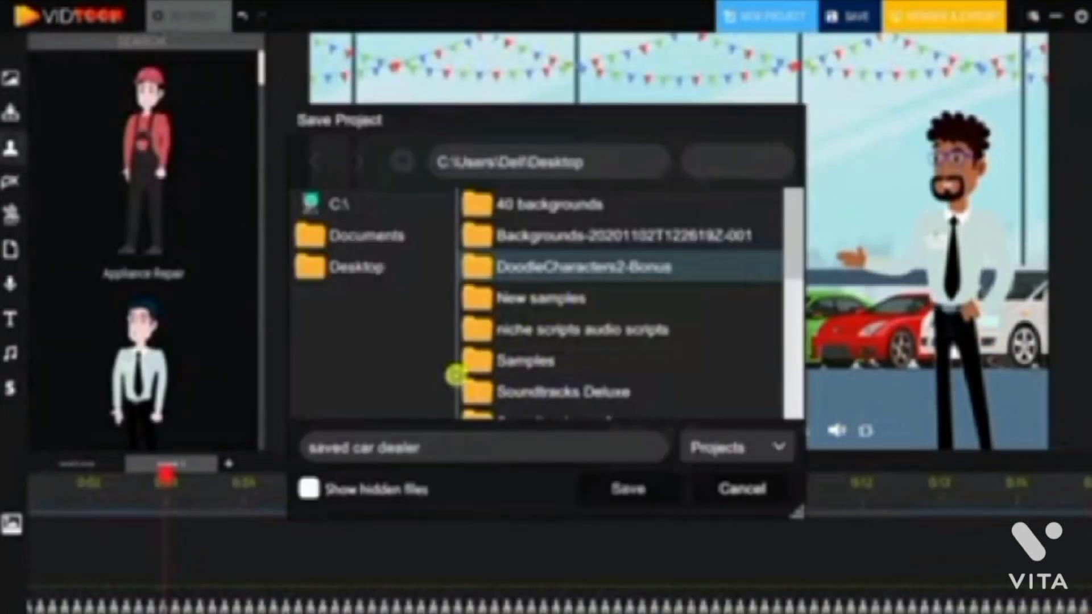
triple_click(433, 447)
type("Ca")
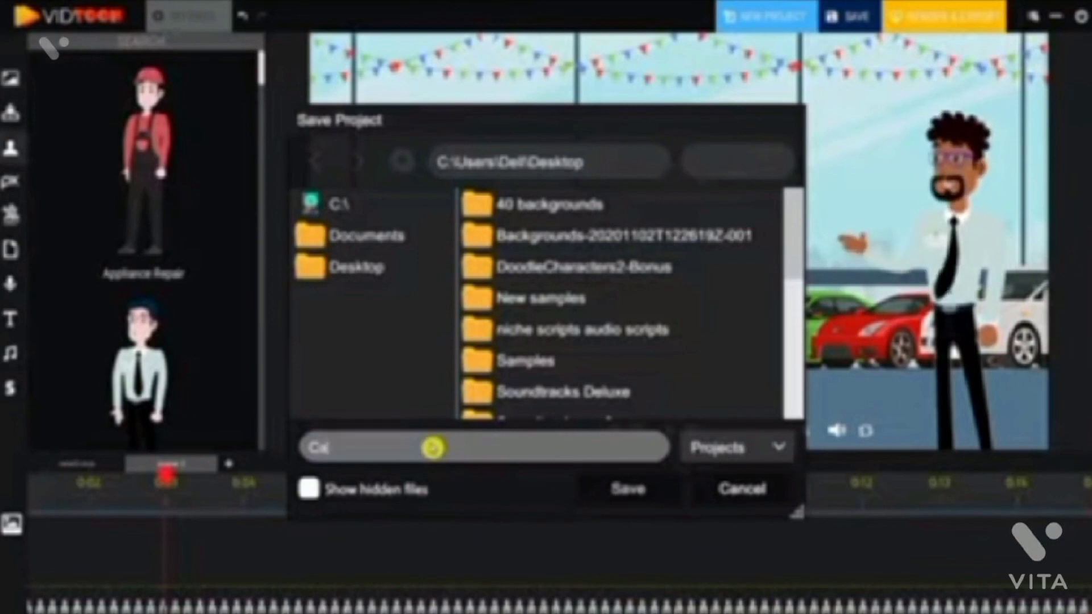
type("r d")
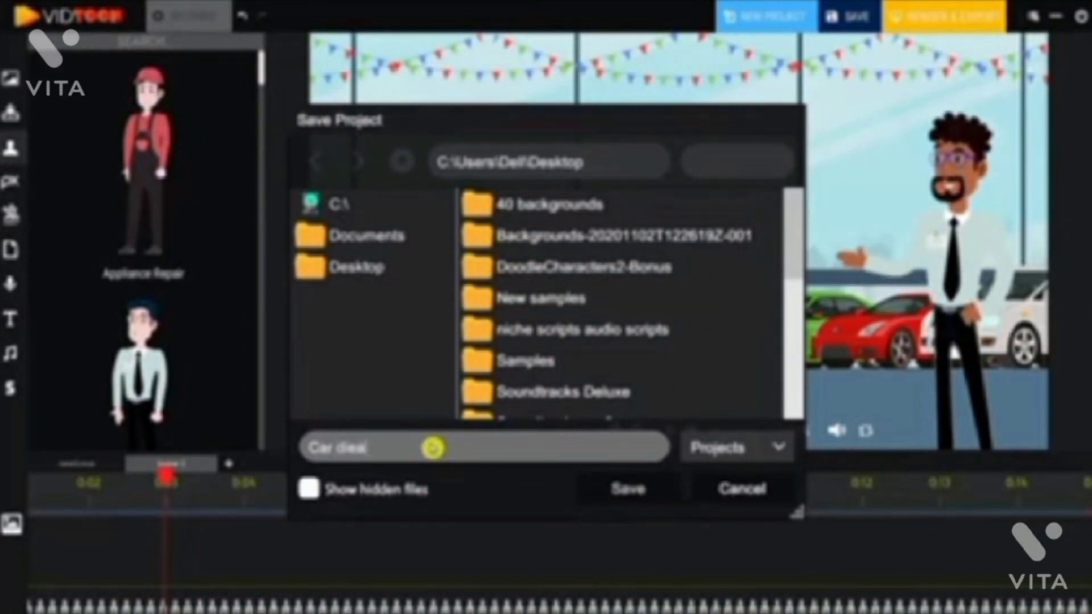
key("Return")
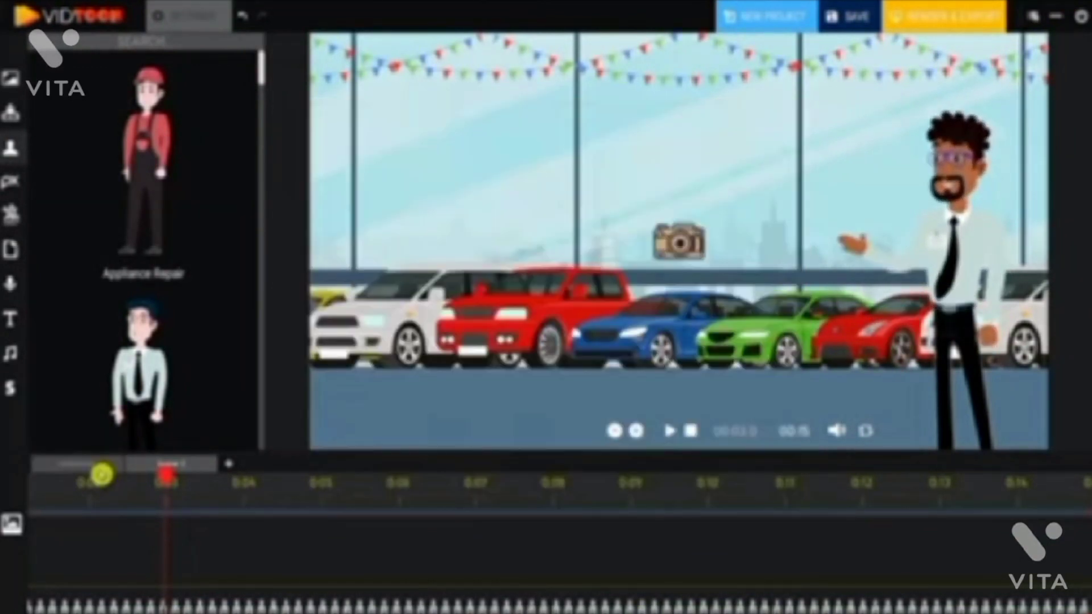
Step: Return to the first scene and export the video to the Desktop folder as "video 1"
left_click(108, 463)
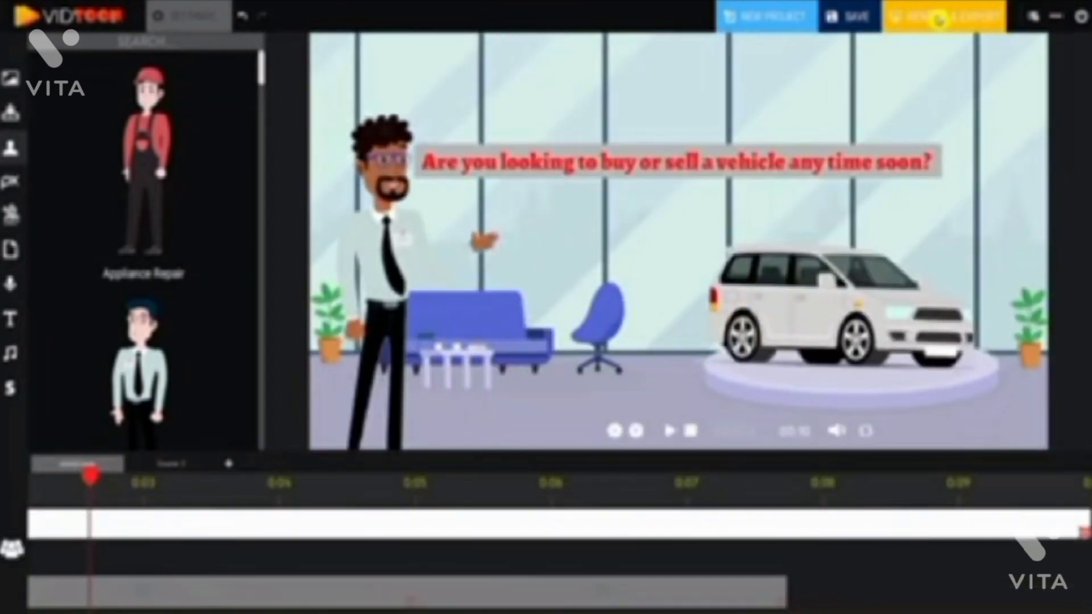
left_click(938, 20)
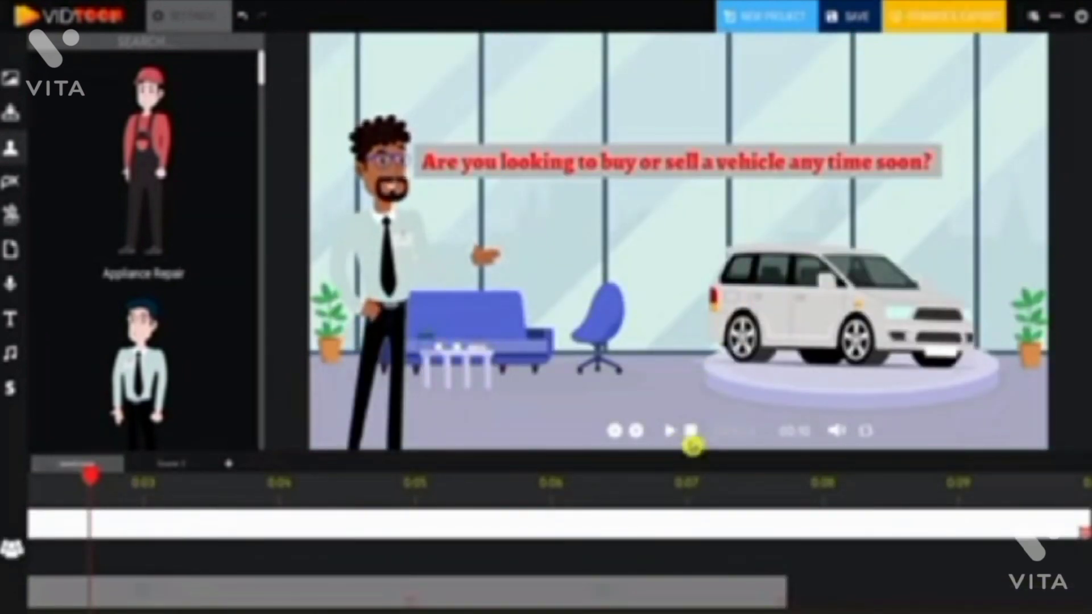
left_click(692, 446)
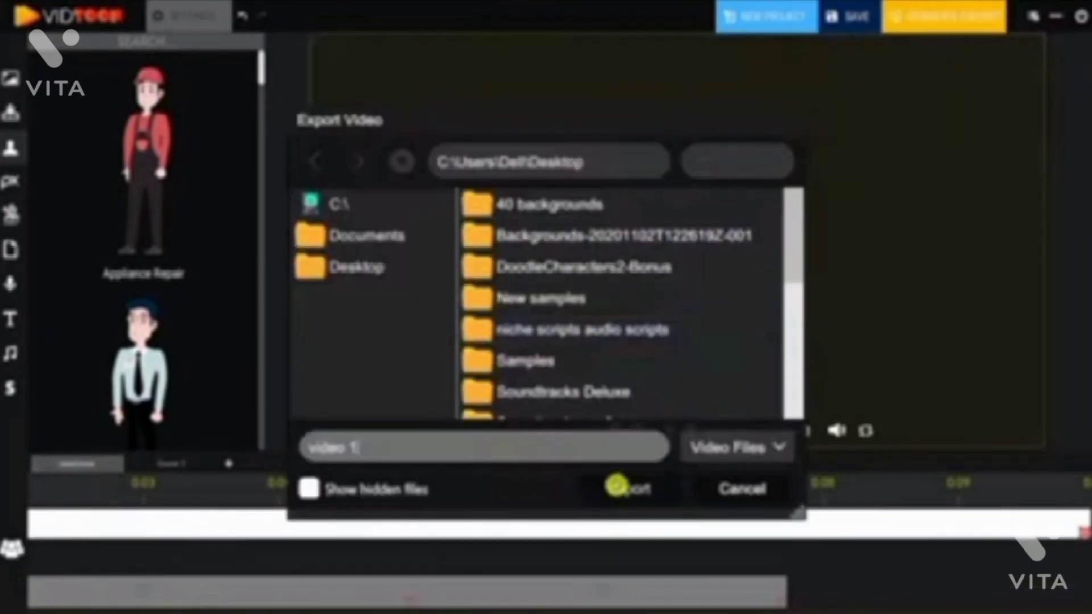
left_click(617, 485)
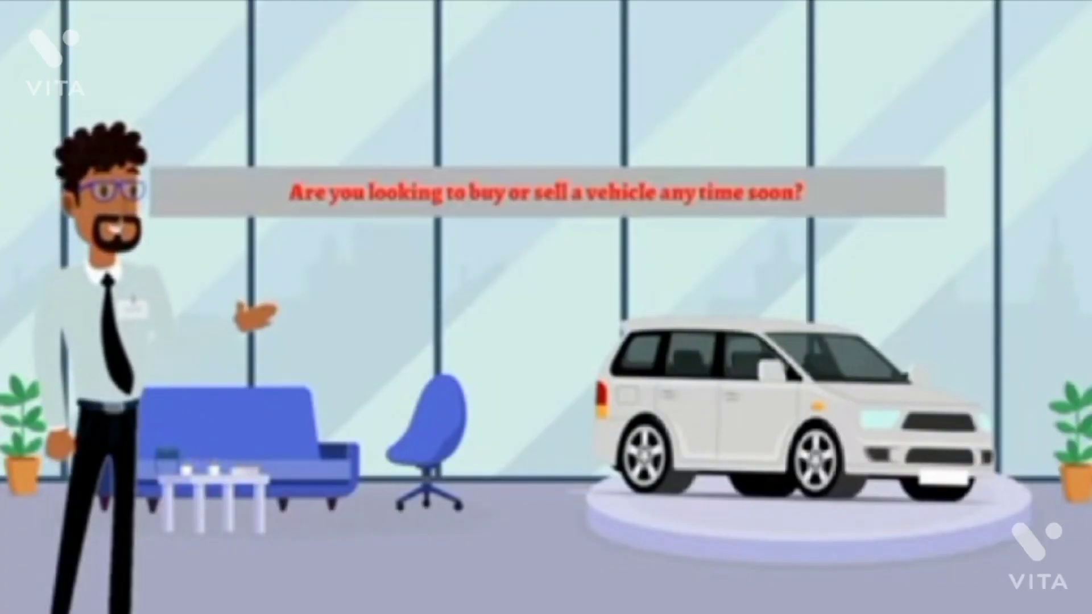